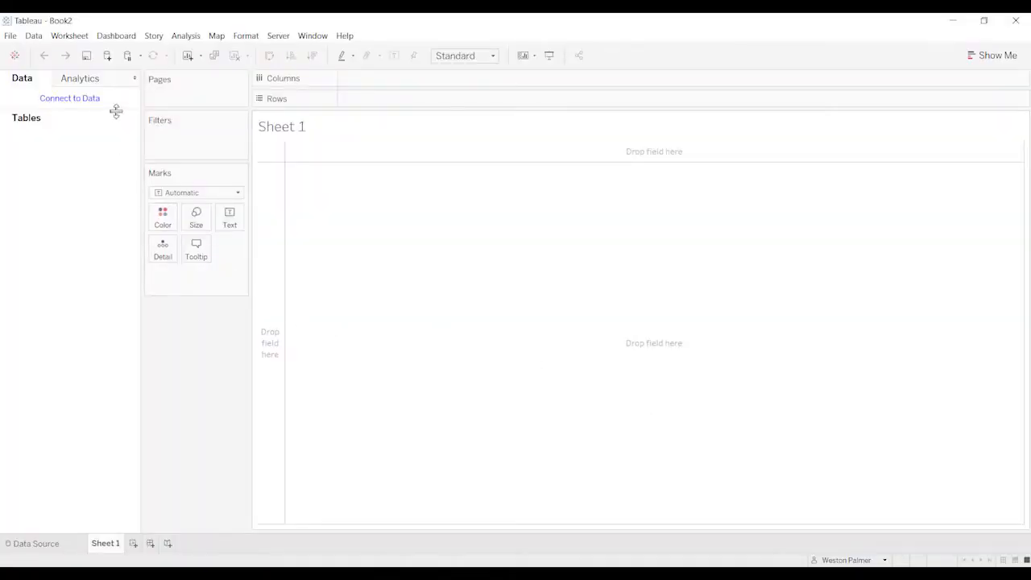
Connect to the Excel workbook "Hours Worked 12-27-20 to 1-9-21" in the PayPeriod Hours folder.
left_click(94, 105)
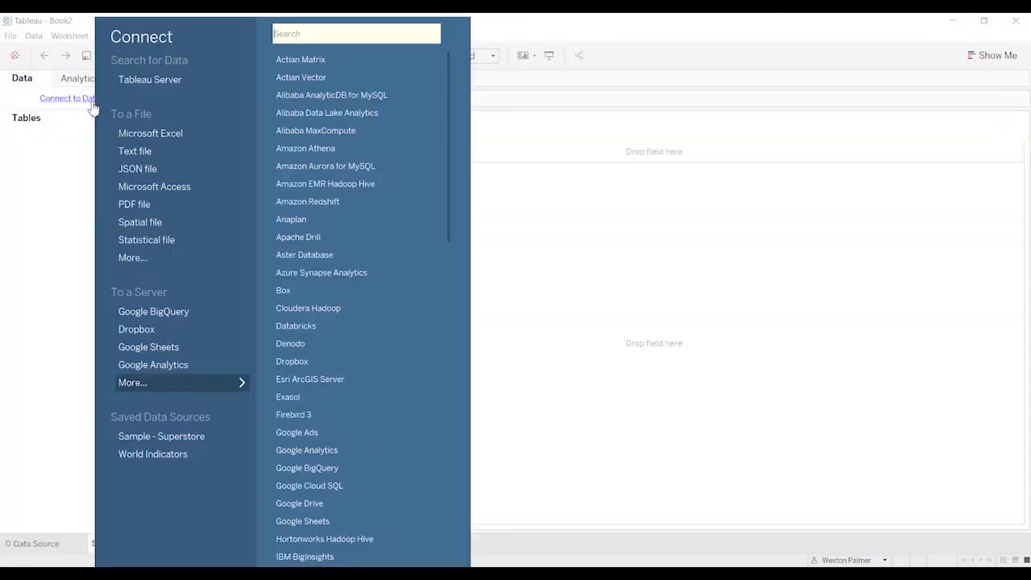
left_click(178, 135)
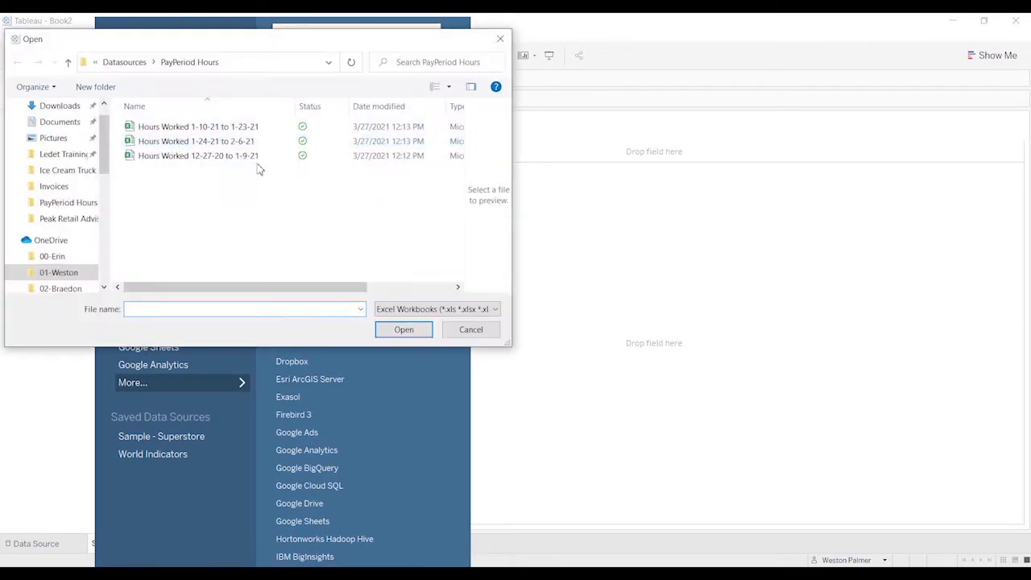
left_click(214, 157)
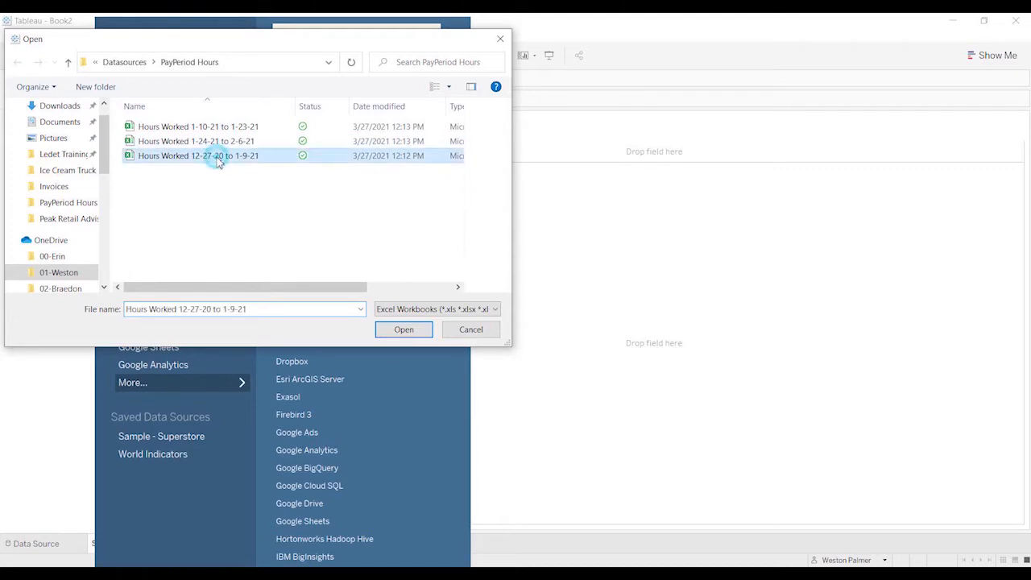
left_click(404, 331)
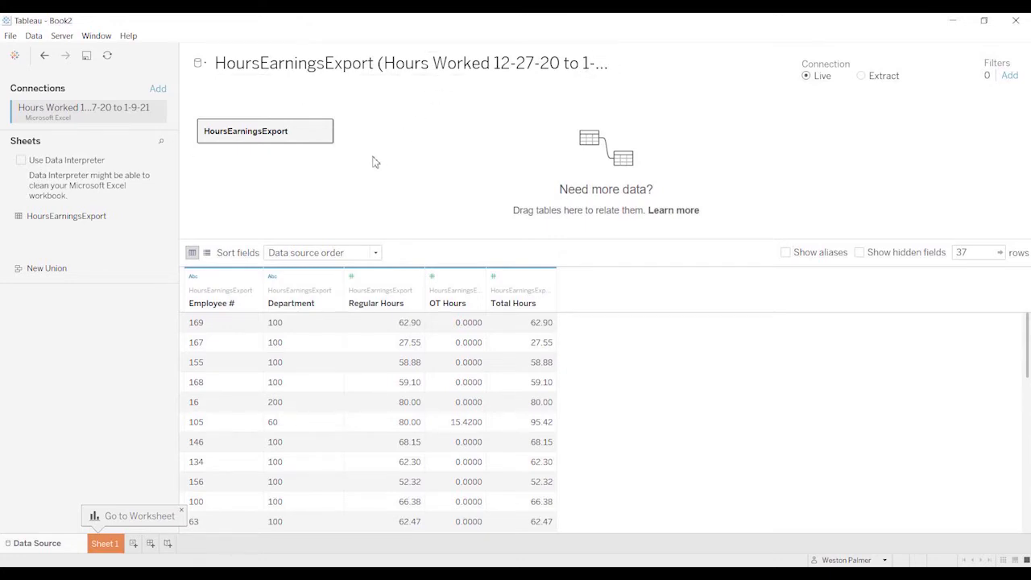
Convert the HoursEarningsExport table to a wildcard union, leaving the workbook pattern blank so all workbooks in the folder are included.
left_click(323, 131)
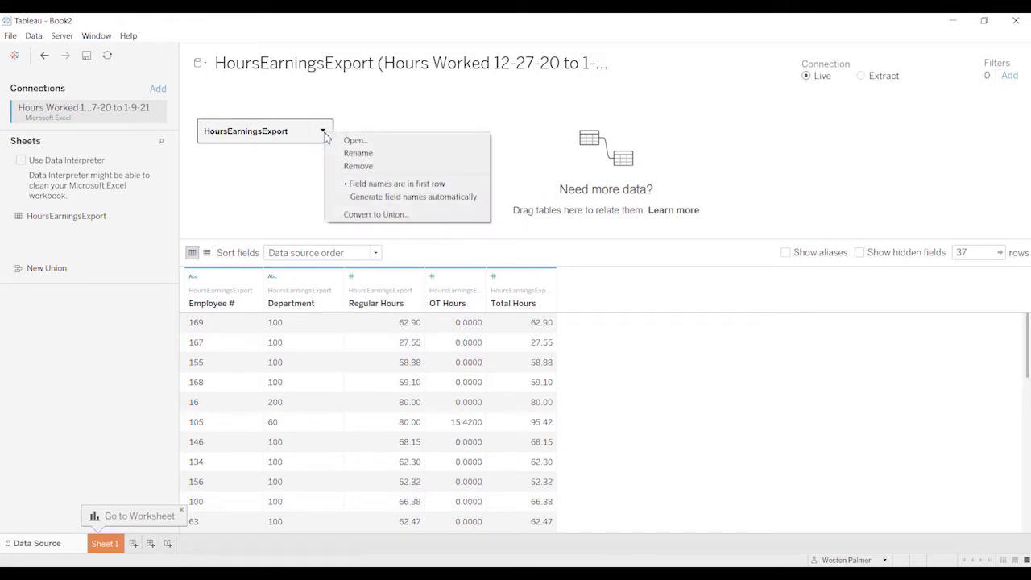
left_click(357, 215)
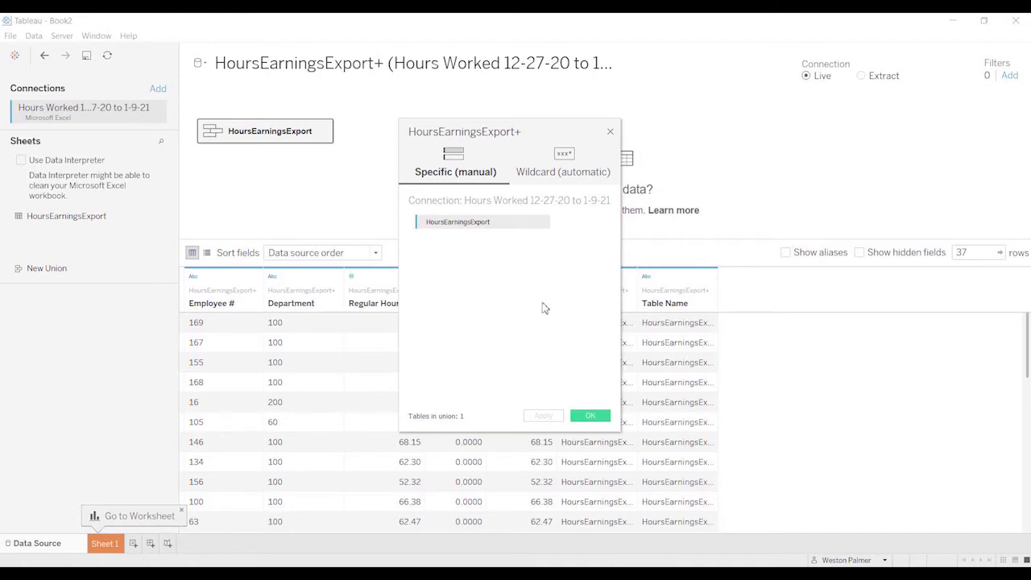
left_click(569, 163)
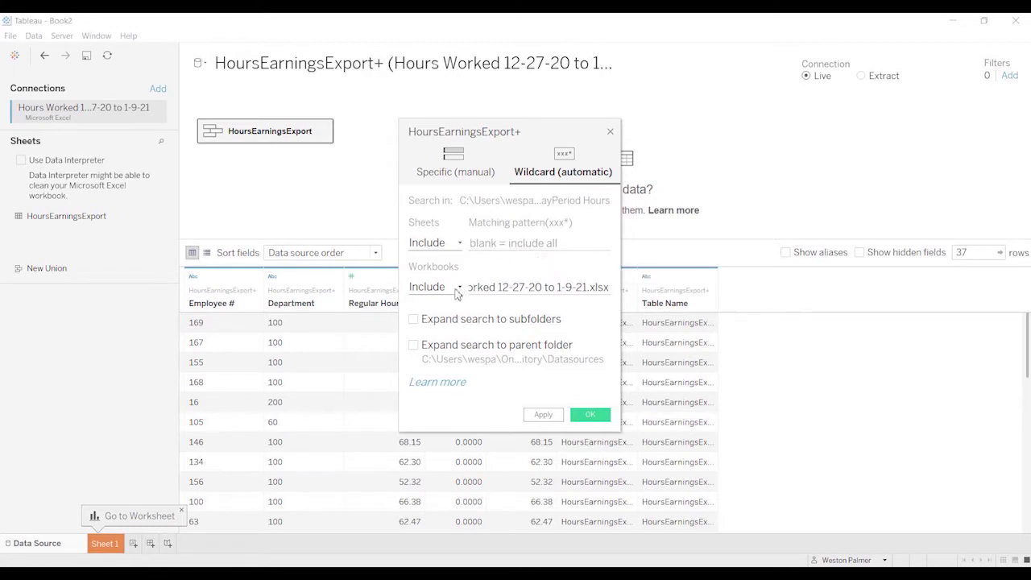
left_click(606, 288)
left_click_drag(606, 288, 433, 290)
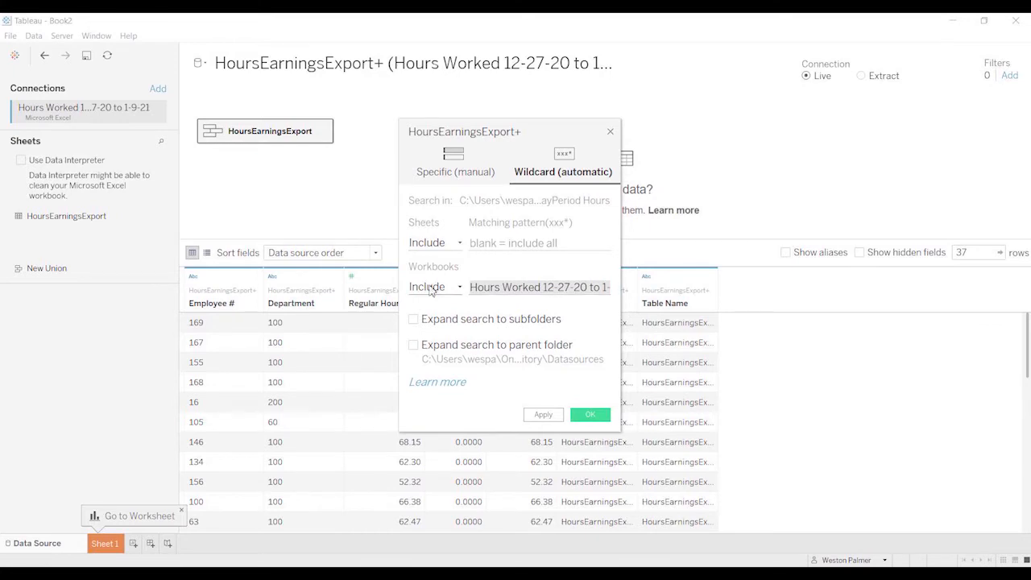
key("BackSpace")
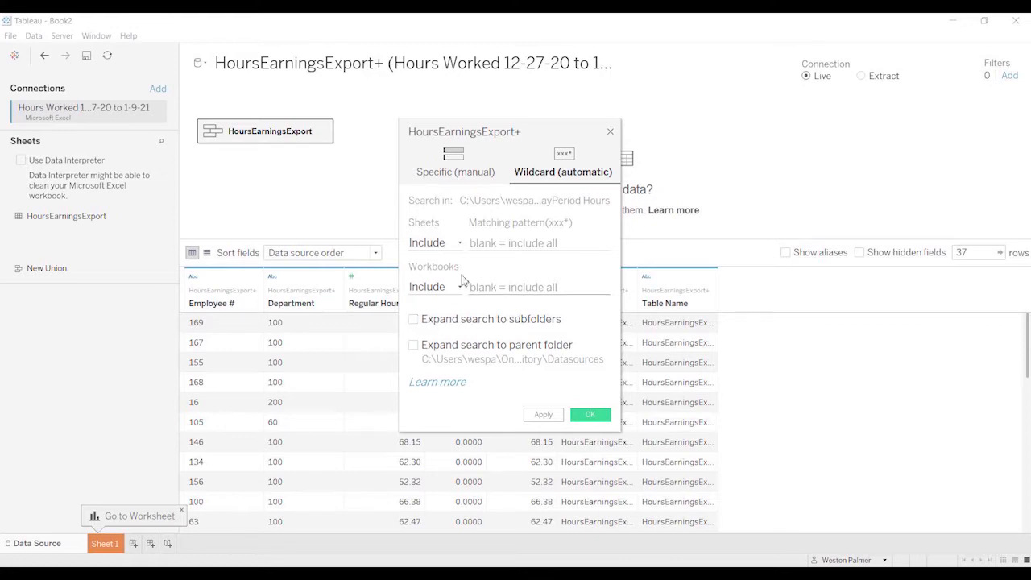
left_click(549, 414)
left_click(591, 416)
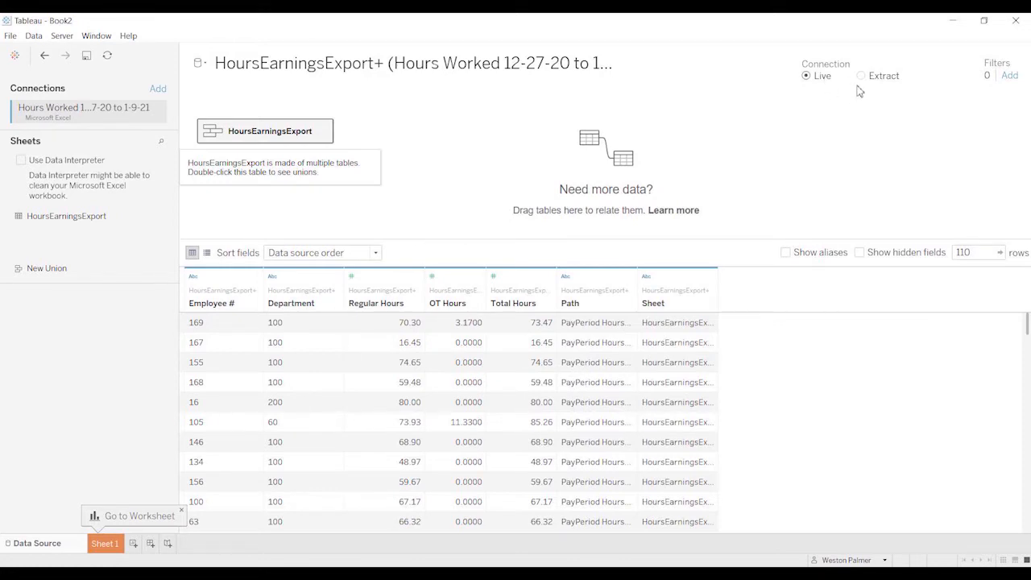
Place the Path field on the rows of Sheet 1 and widen its column to fit the full file paths.
left_click(110, 548)
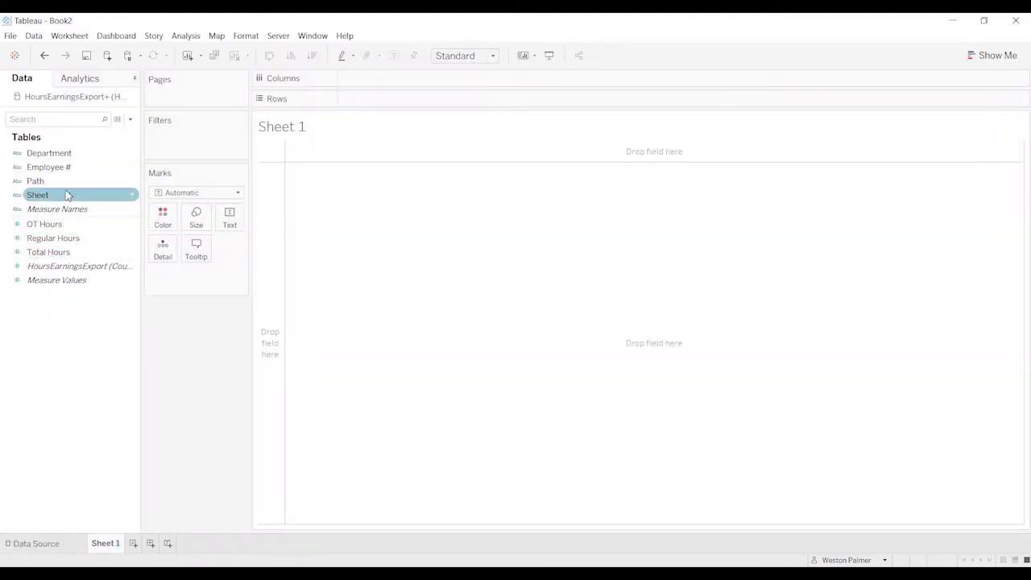
left_click_drag(61, 182, 431, 103)
mouse_move(356, 178)
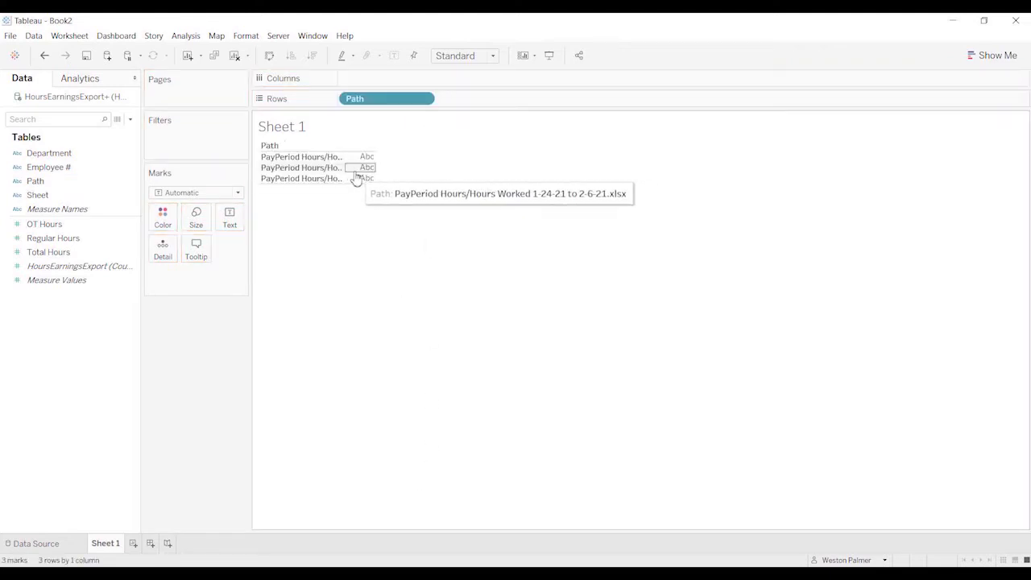
left_click_drag(346, 167, 492, 167)
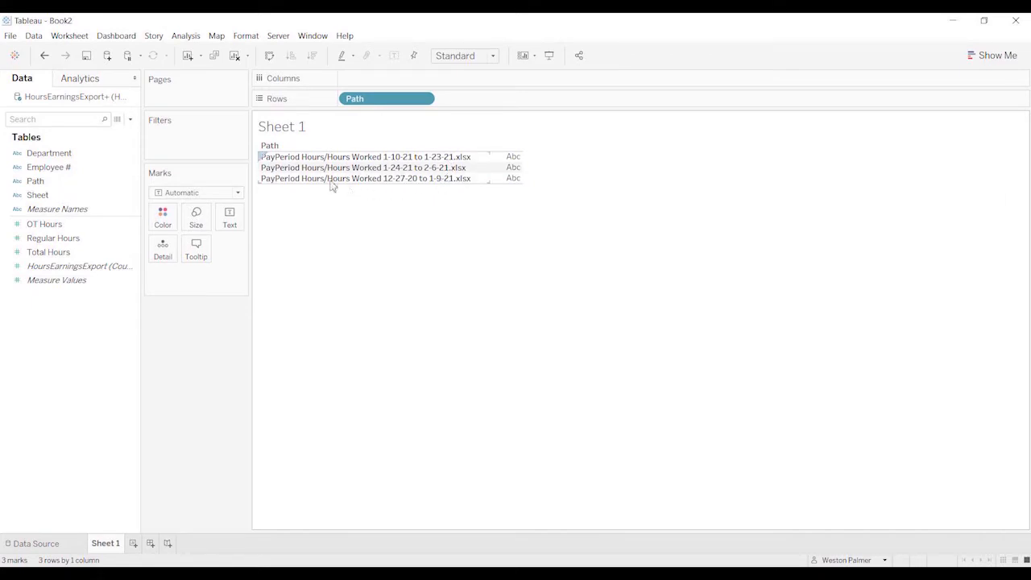
left_click(37, 544)
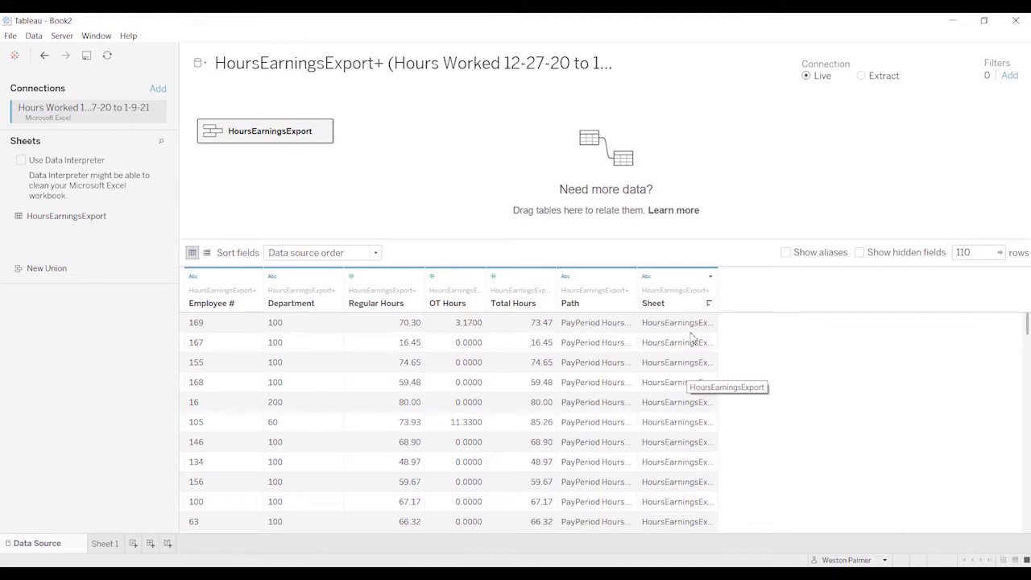
left_click(104, 544)
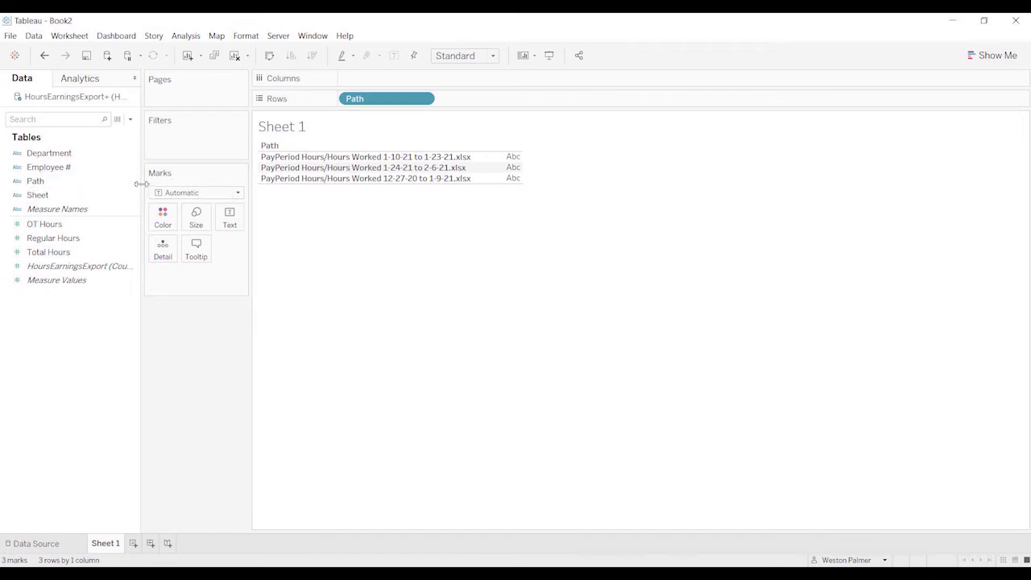
Create a calculated field named "Pay Period", keeping its editor clear of the Path table.
left_click(131, 121)
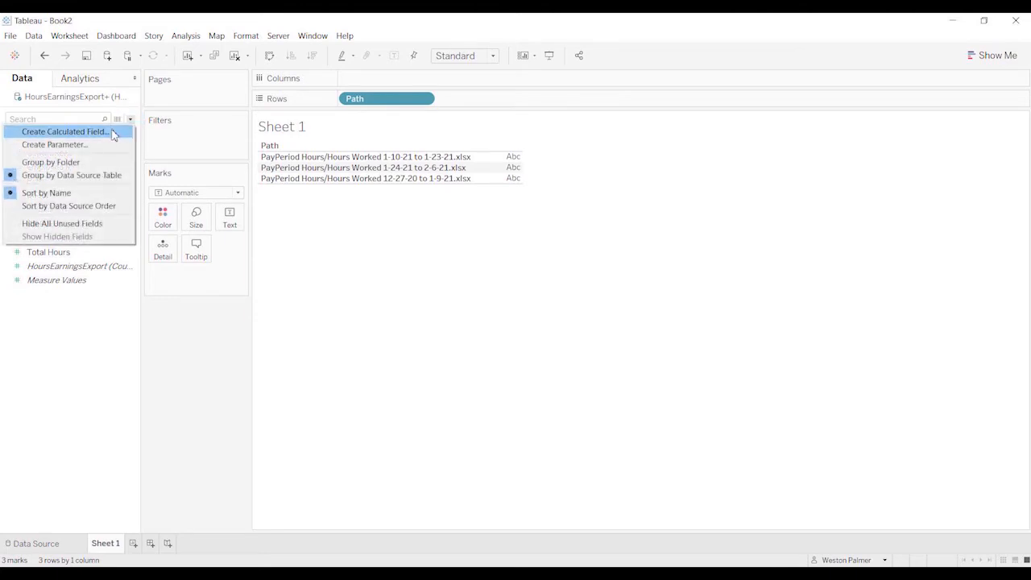
left_click(114, 132)
left_click_drag(189, 166, 365, 245)
type("P")
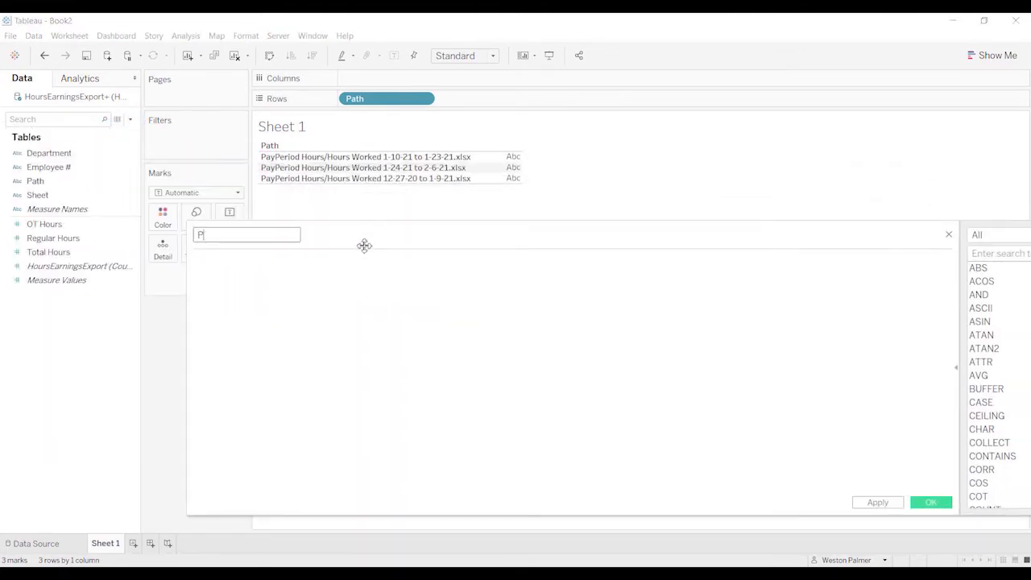
type("ay Period")
Define the Pay Period calculation as Right([Path],len([Path])-29) and save it.
left_click(350, 315)
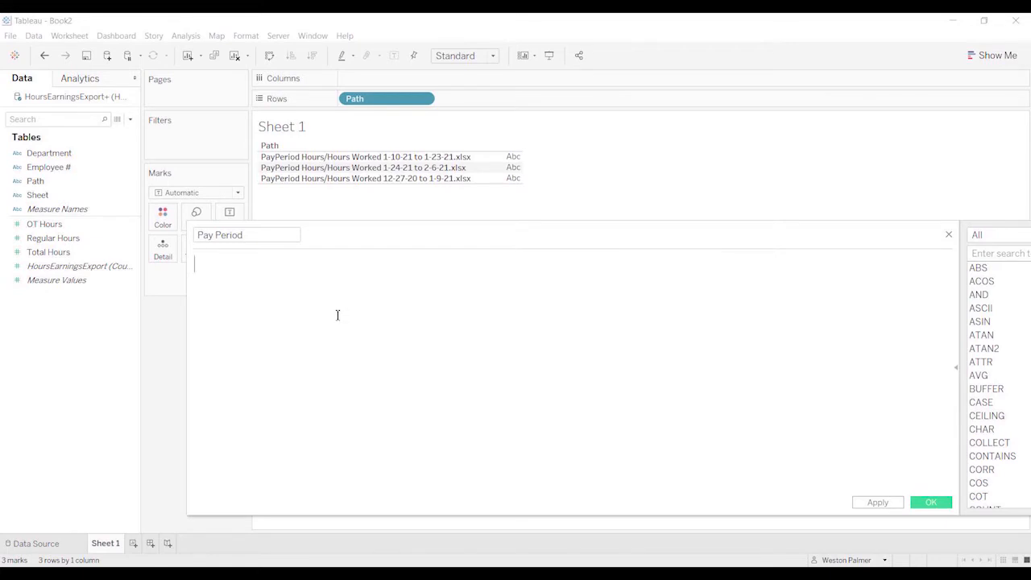
type("left")
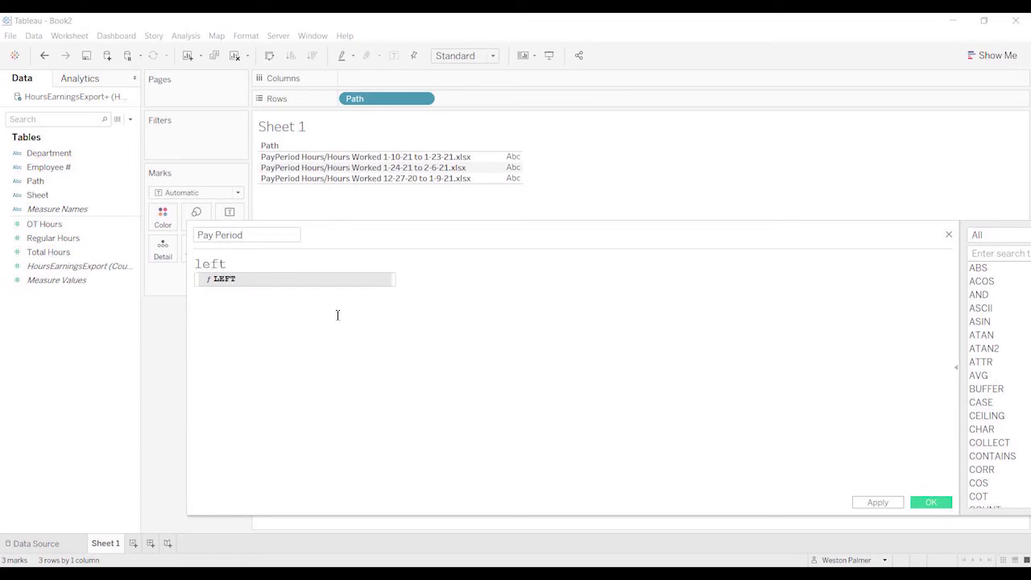
type("(path")
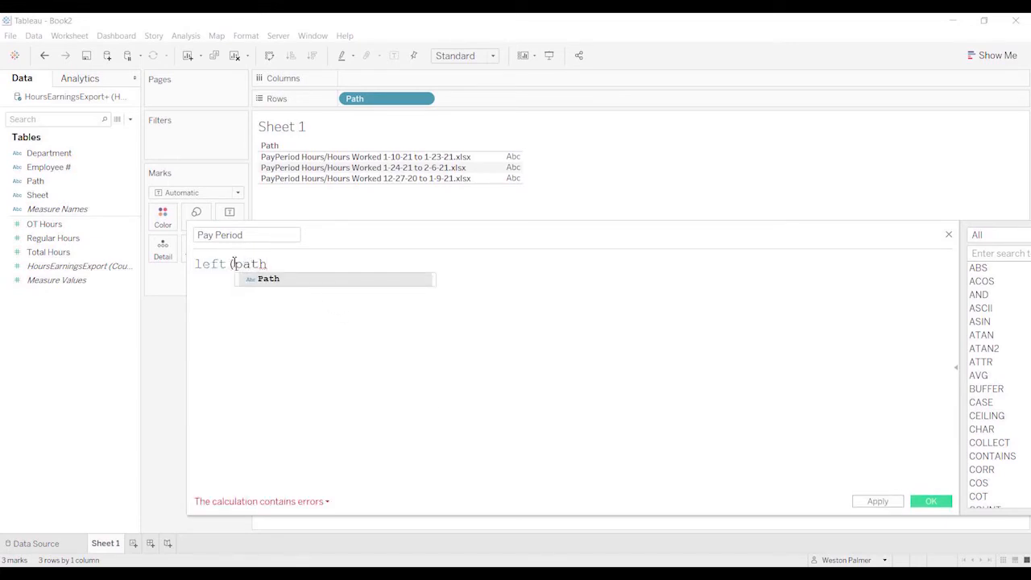
left_click_drag(230, 266, 185, 267)
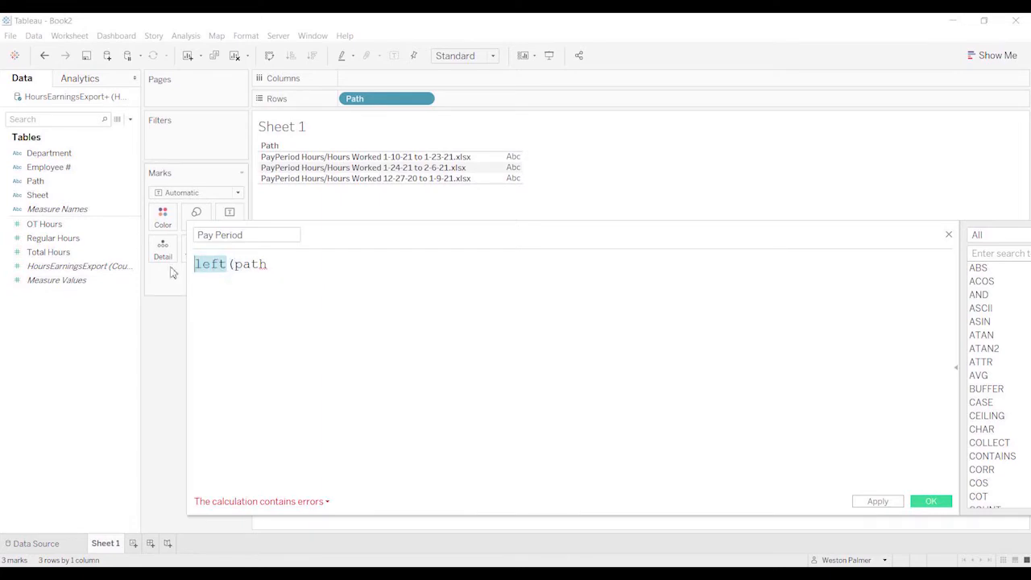
type("Right")
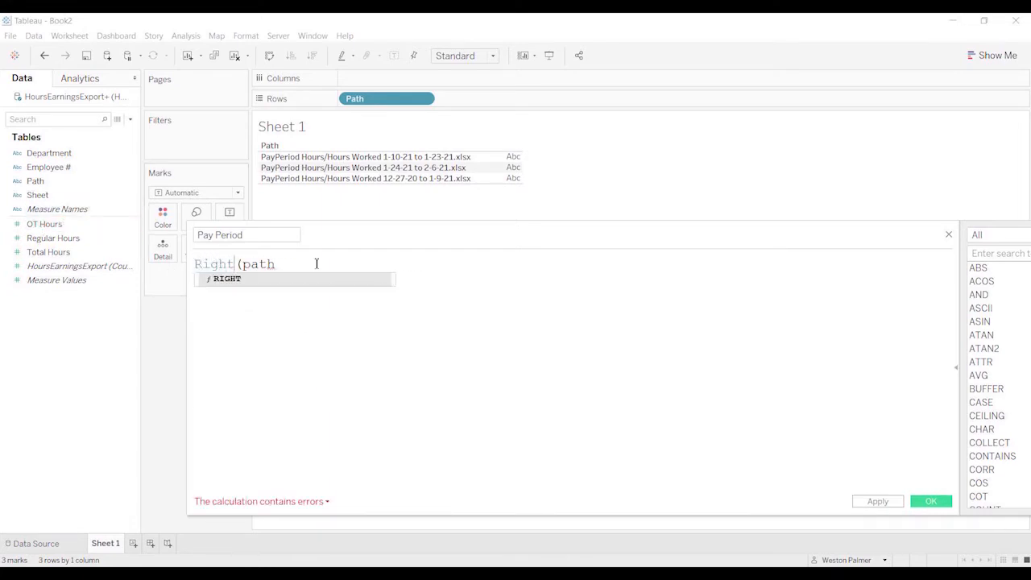
left_click(285, 266)
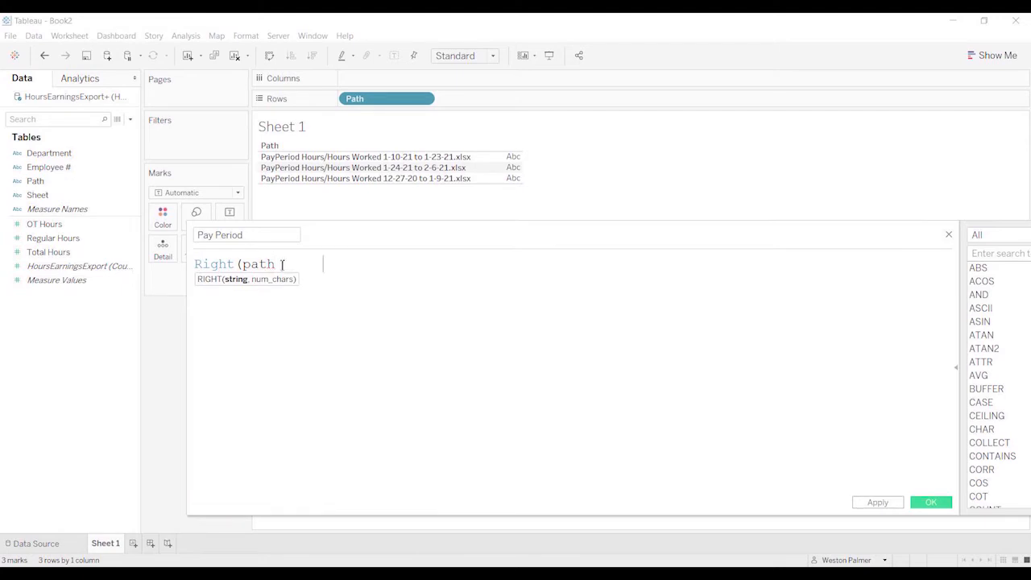
mouse_move(283, 265)
left_mouse_down()
mouse_move(241, 269)
mouse_move(288, 270)
left_mouse_up()
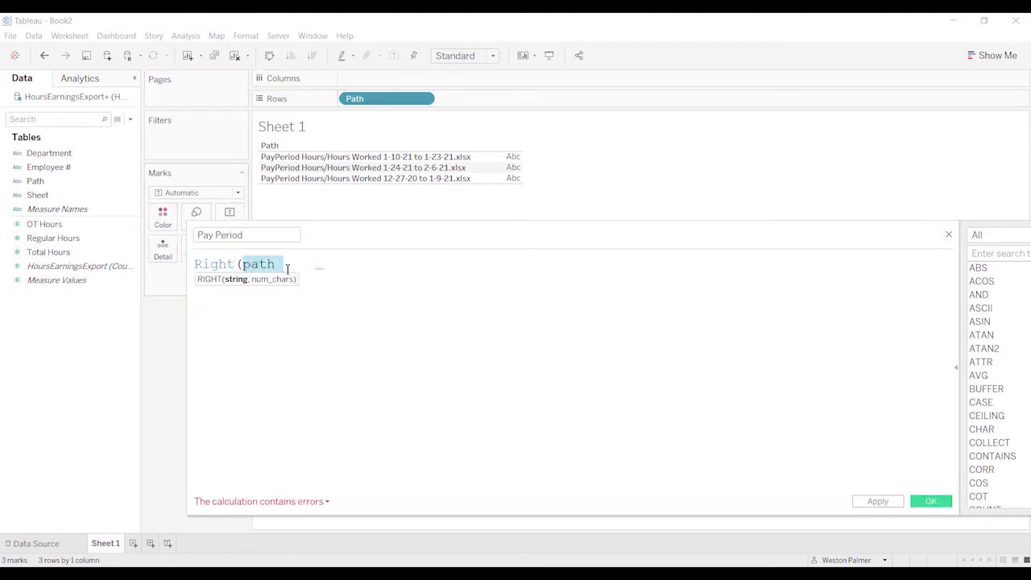
type("[Path],")
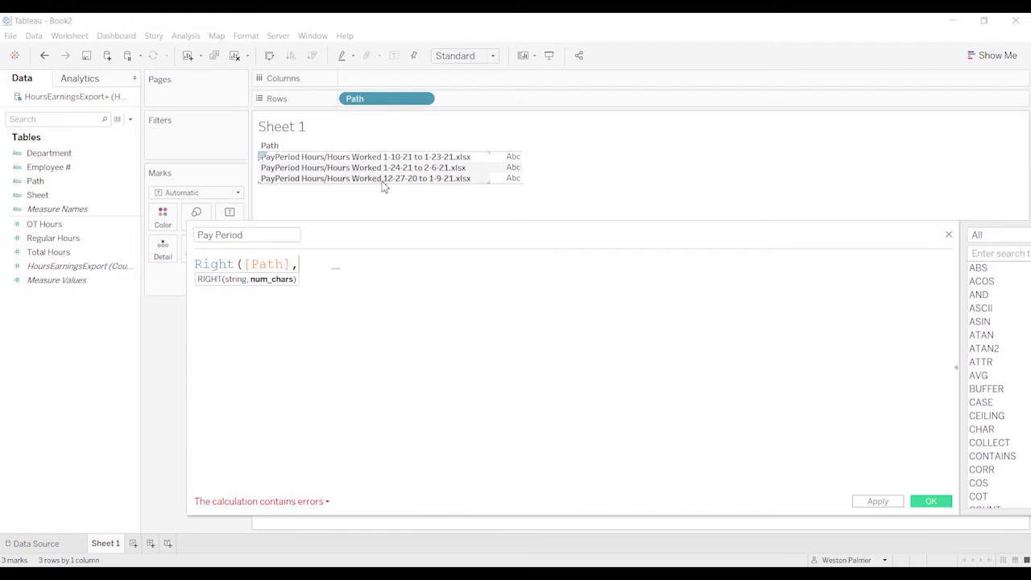
type("len(")
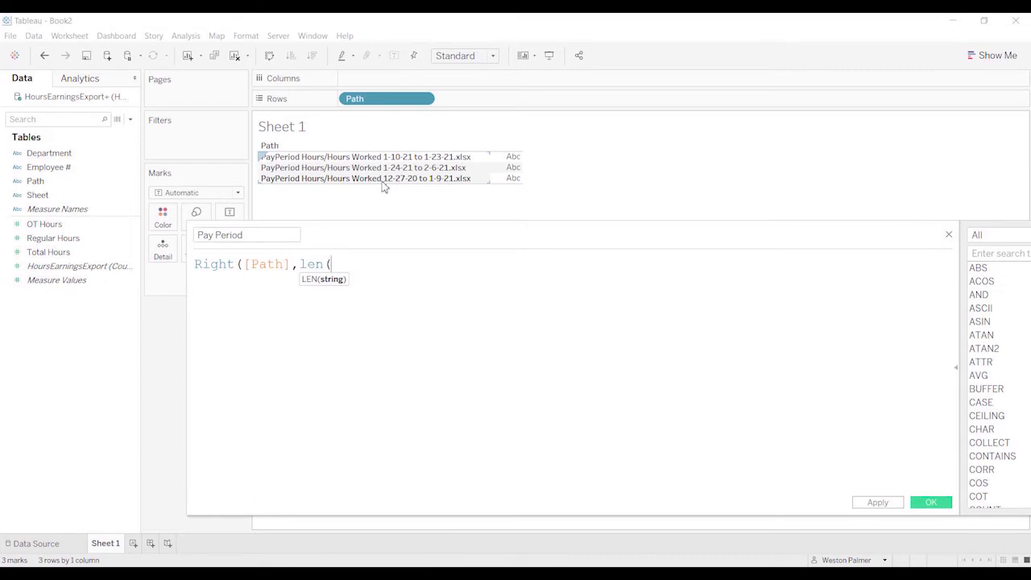
type("[Path])")
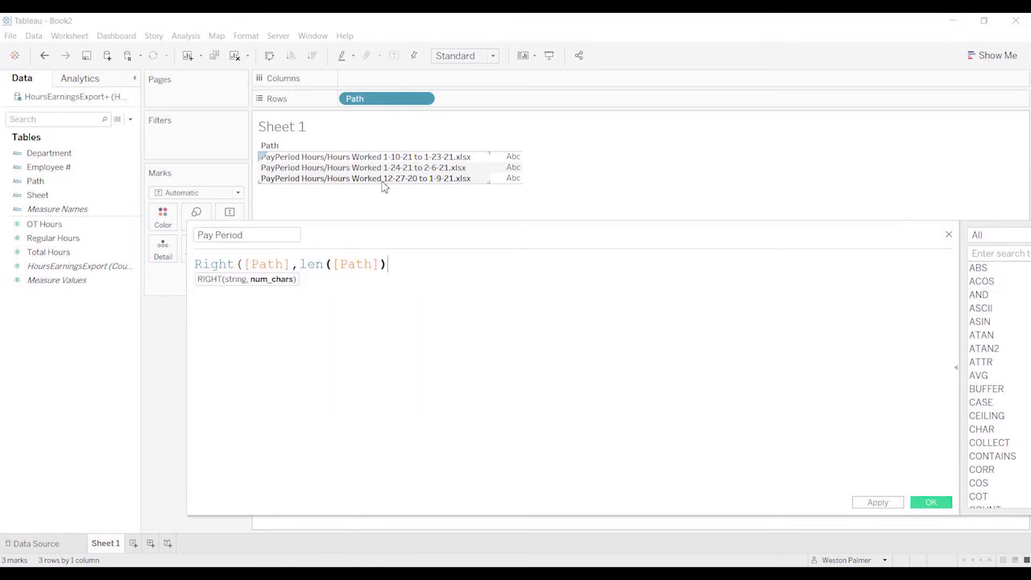
type("-29)")
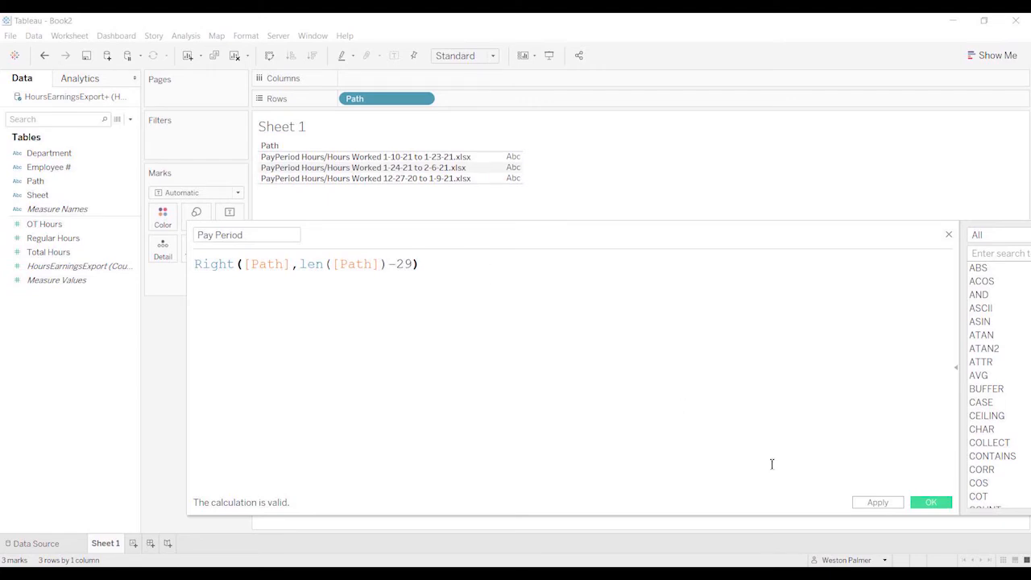
left_click(931, 502)
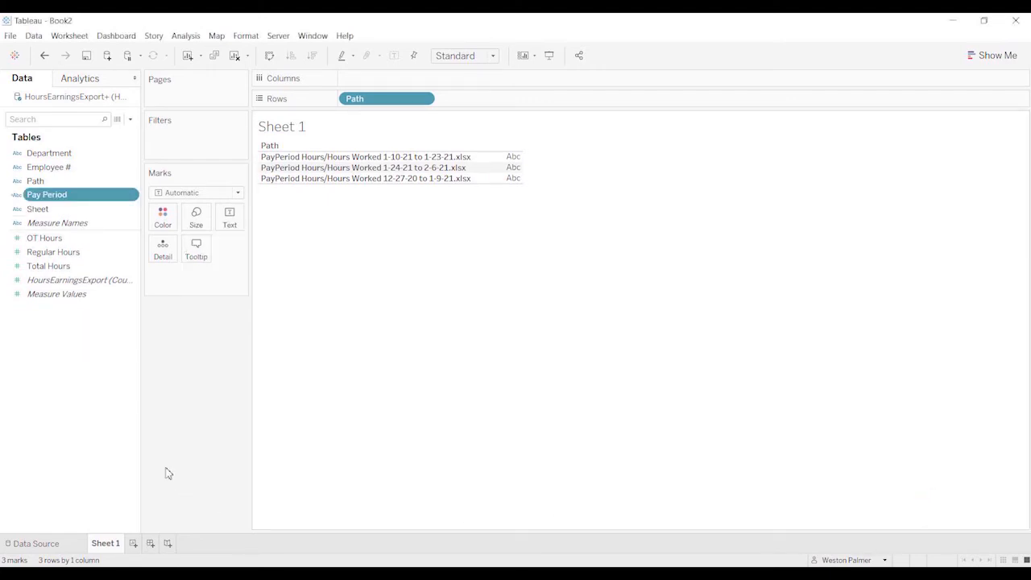
Add Pay Period to the rows after Path and widen its column to fit the full text.
left_click_drag(73, 196, 511, 108)
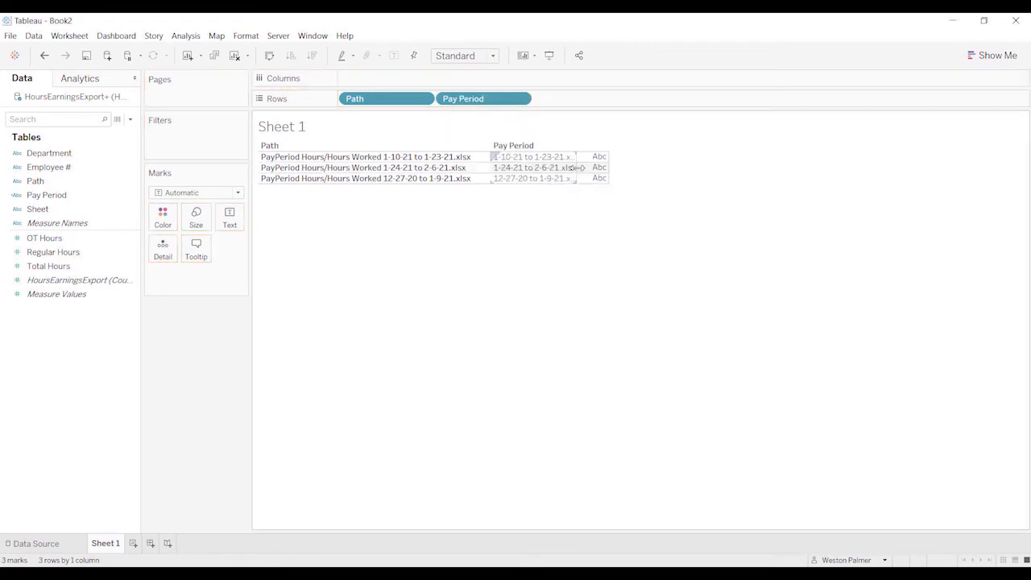
left_click_drag(578, 168, 617, 176)
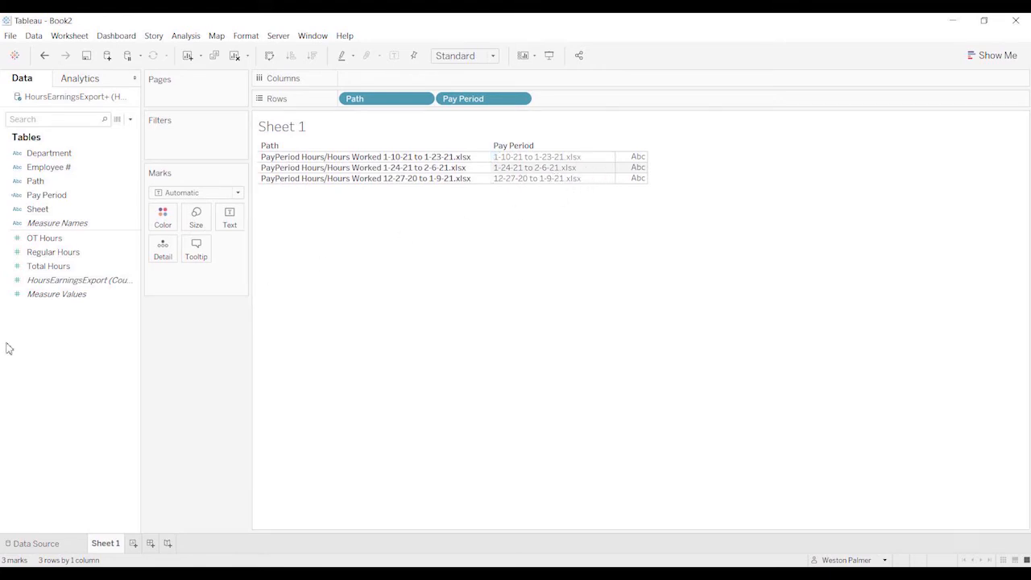
Reopen the Pay Period calculation clear of the field list and make its Right expression the first argument of a left( function.
left_click(133, 196)
left_click(167, 267)
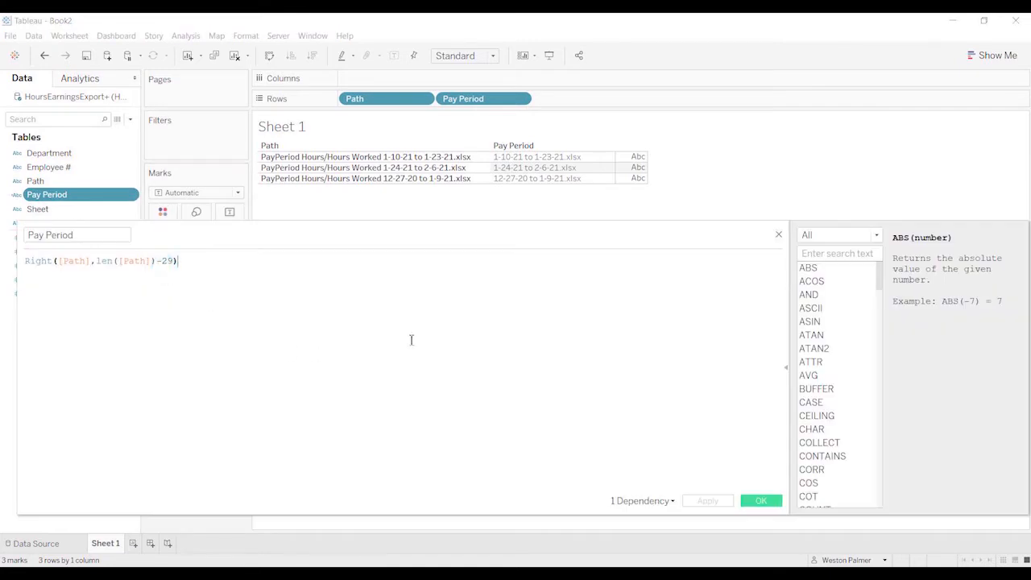
scroll(351, 327, "up", 4)
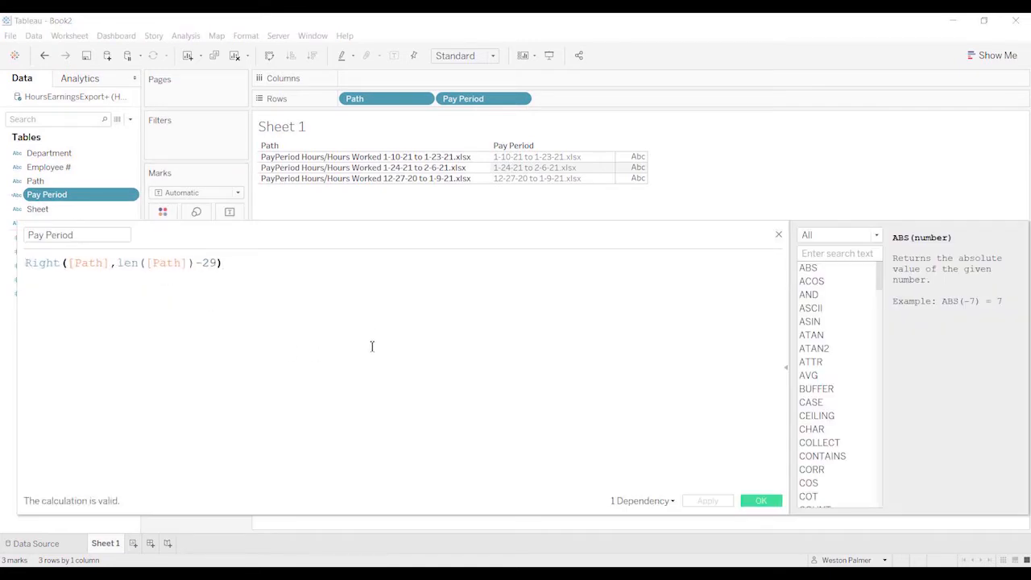
left_click_drag(333, 235, 526, 249)
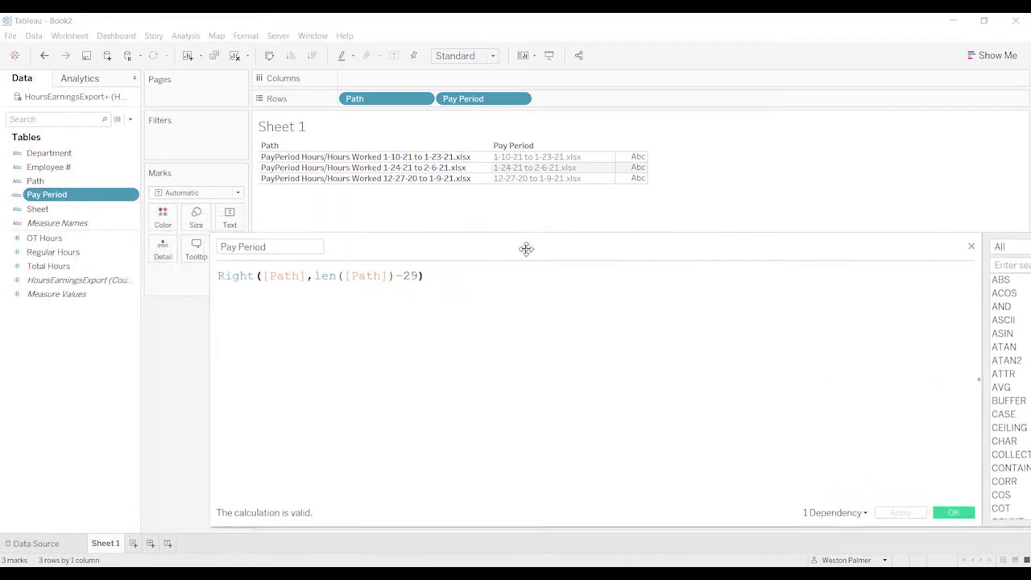
left_click(216, 278)
left_click(219, 278)
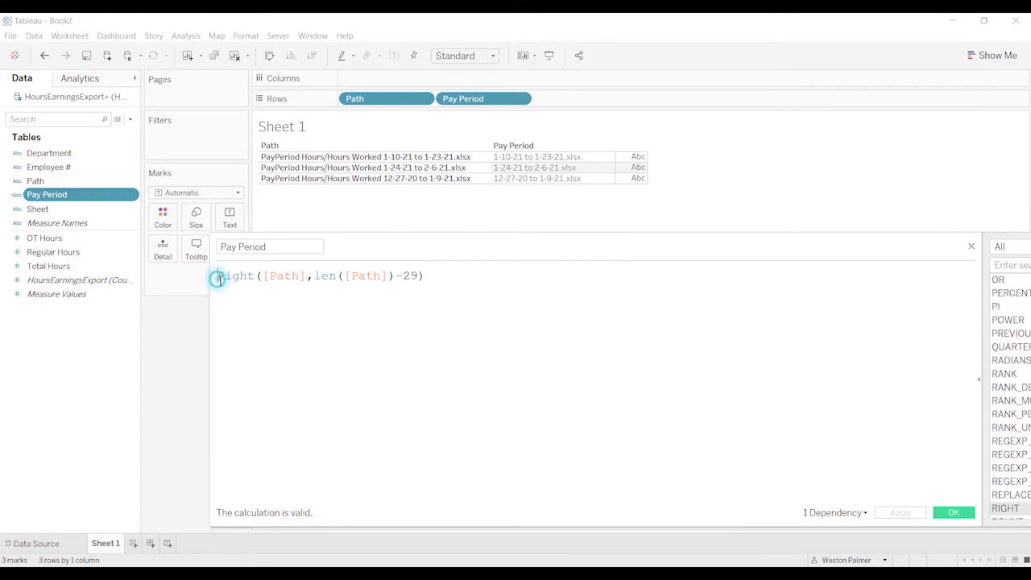
type("left(")
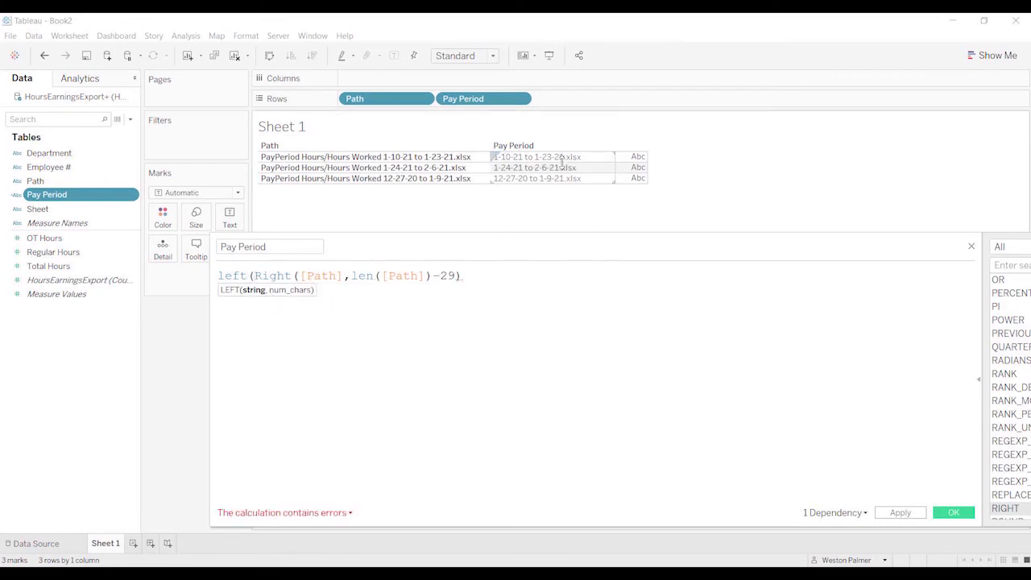
left_click(477, 282)
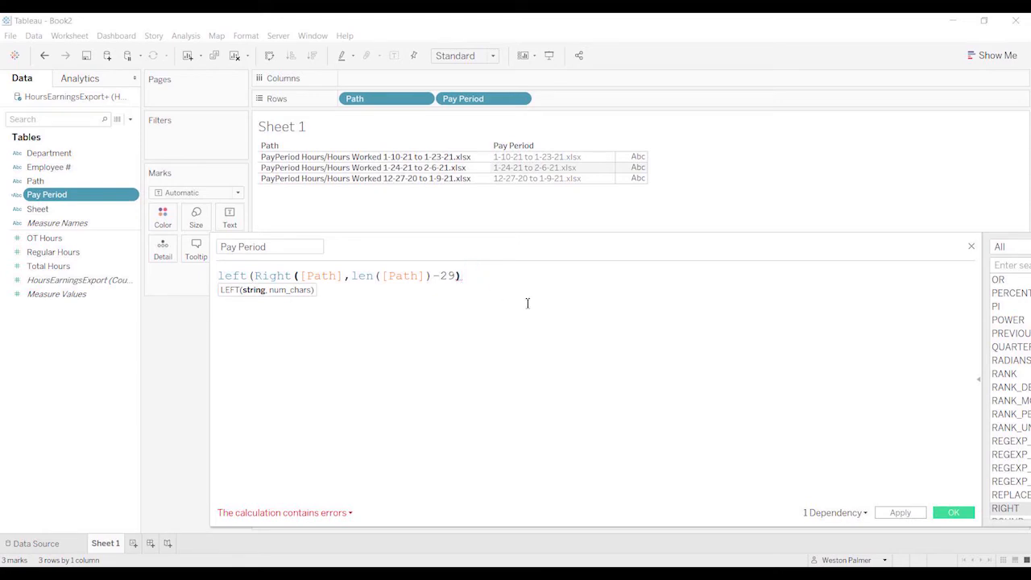
type(",")
Complete Pay Period's second argument as len(Right([Path],len([Path])-29))-5, reusing the existing Right expression, and save the calculation.
left_click_drag(463, 280, 256, 285)
key("ctrl+c")
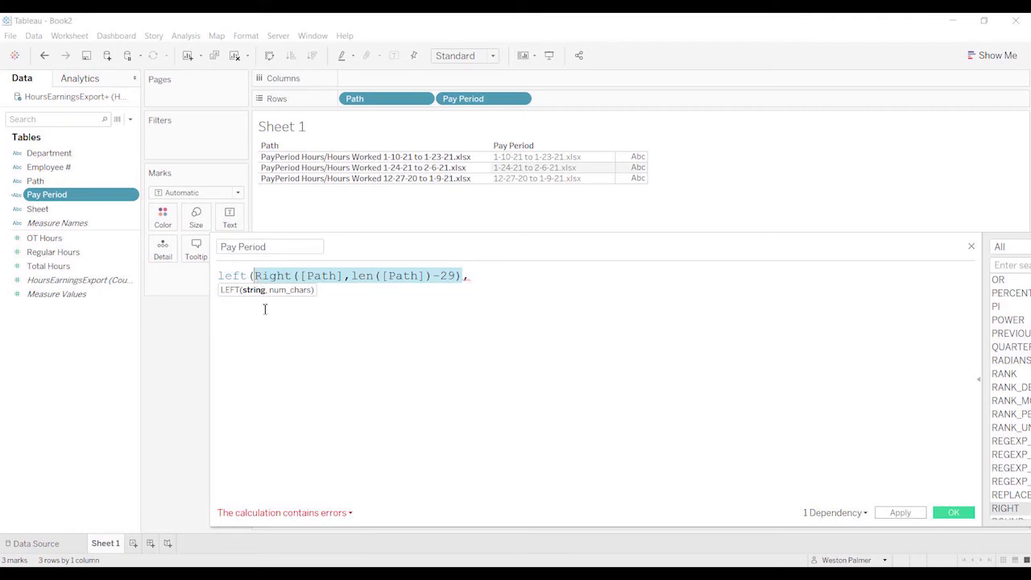
left_click(512, 280)
type("len(")
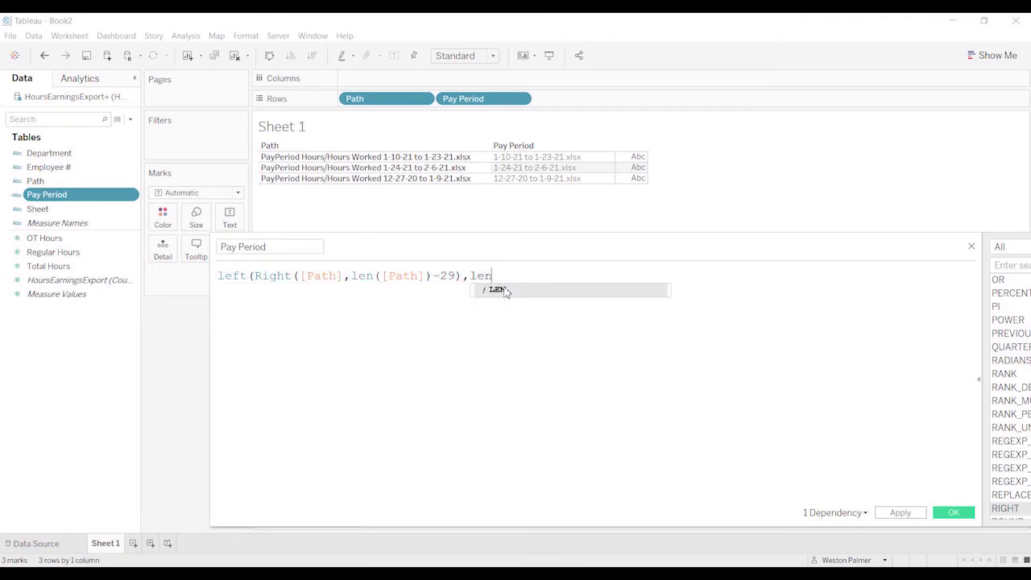
key("ctrl+v")
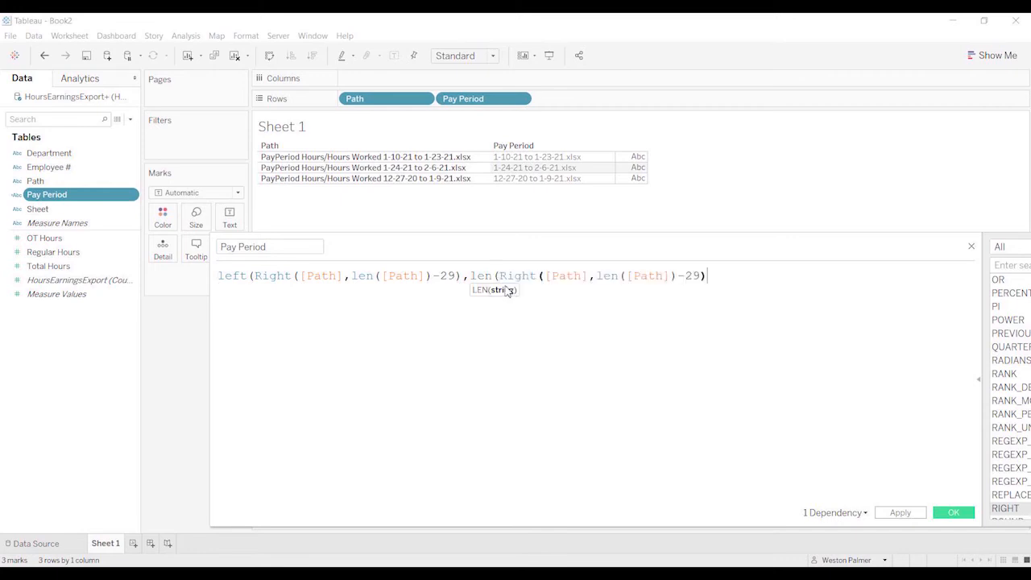
type(")")
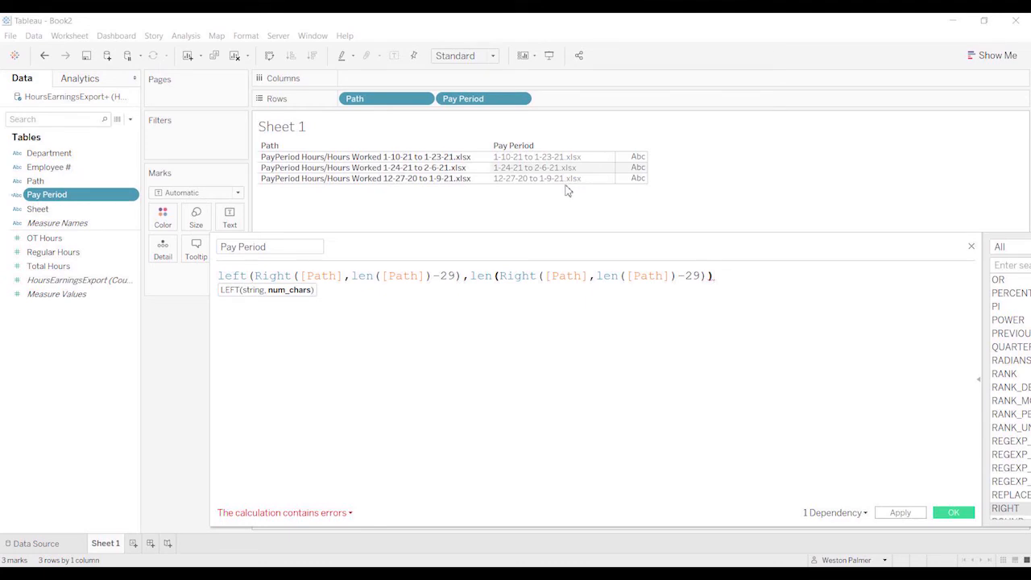
type("-")
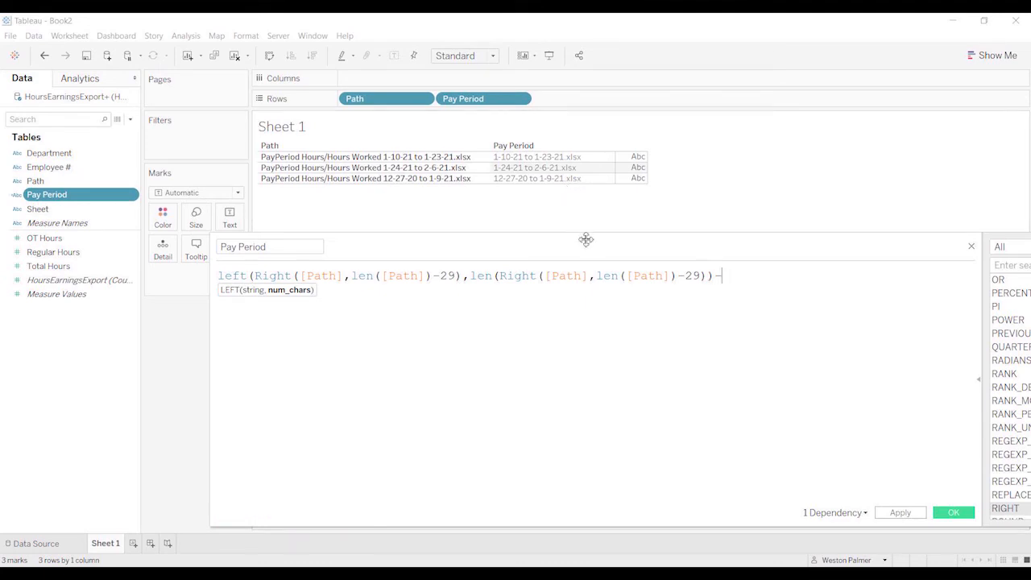
type("5)")
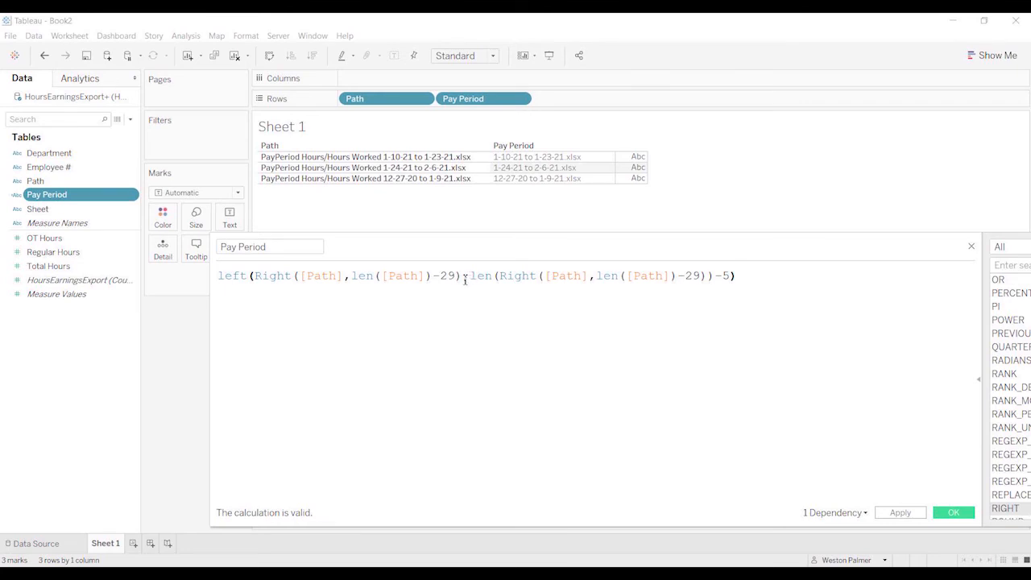
left_click(902, 514)
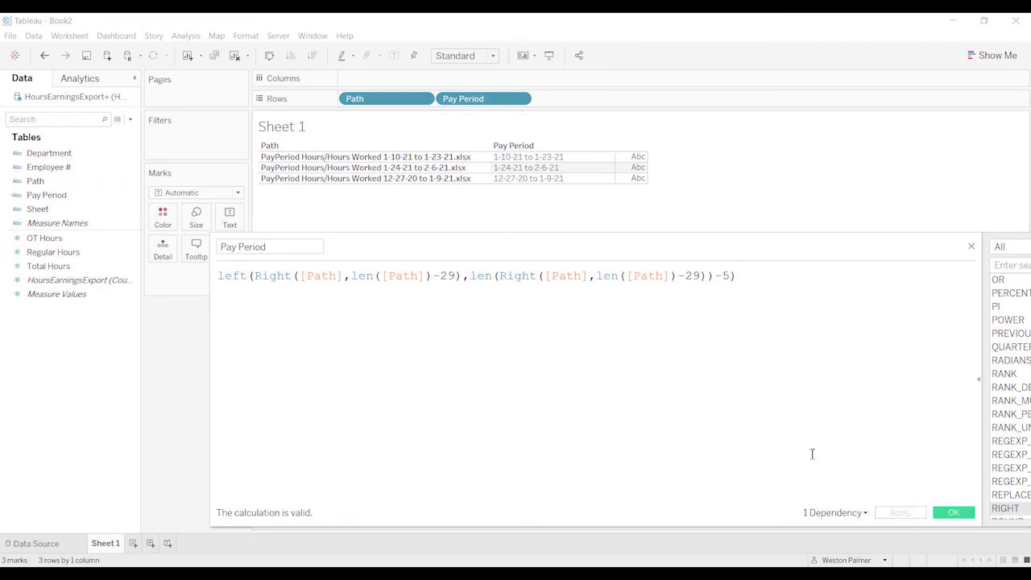
left_click(954, 513)
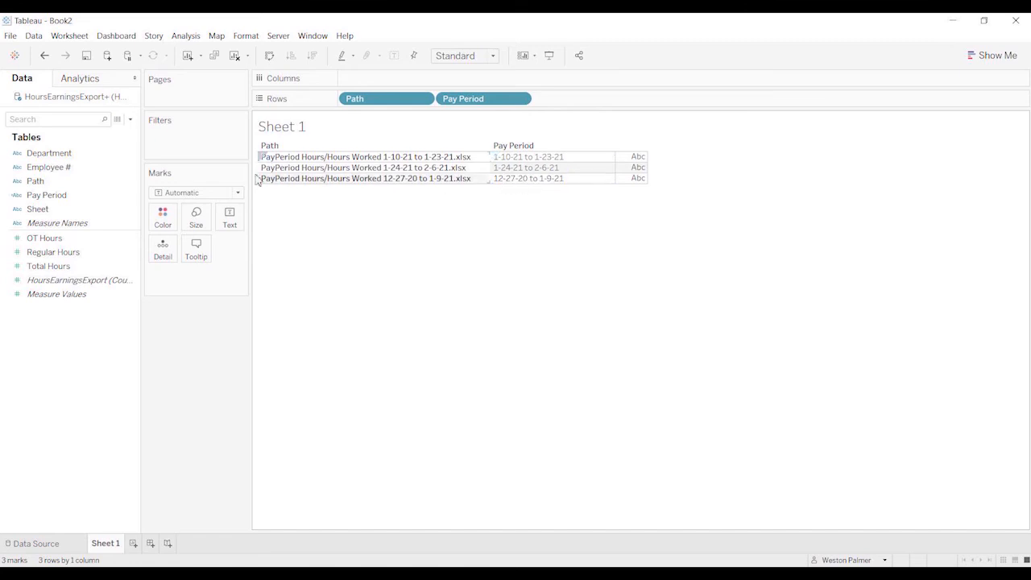
Create a calculated field named "PayPeriod Start Date", keeping its editor clear of the field list and the table.
left_click(130, 120)
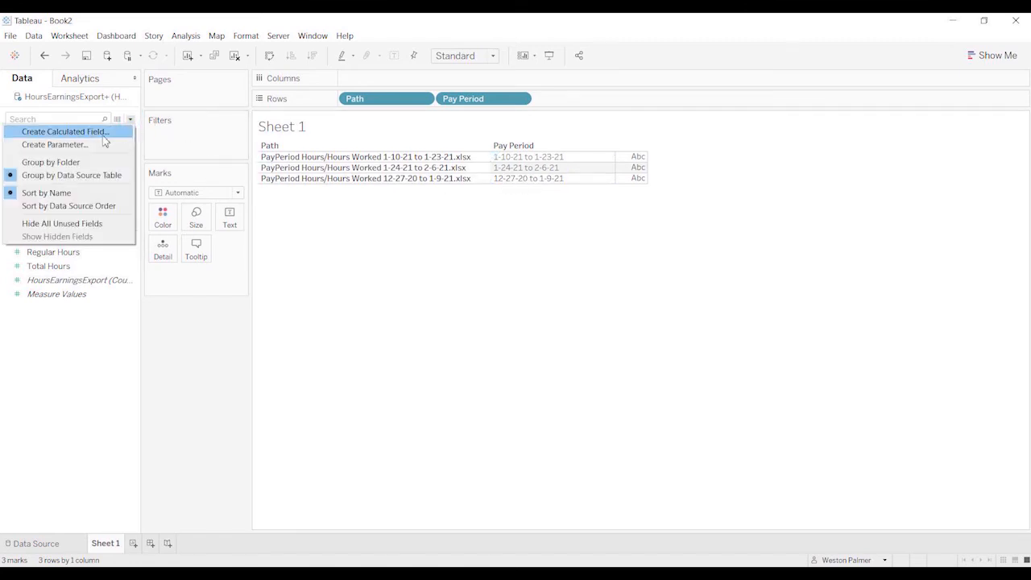
left_click(65, 131)
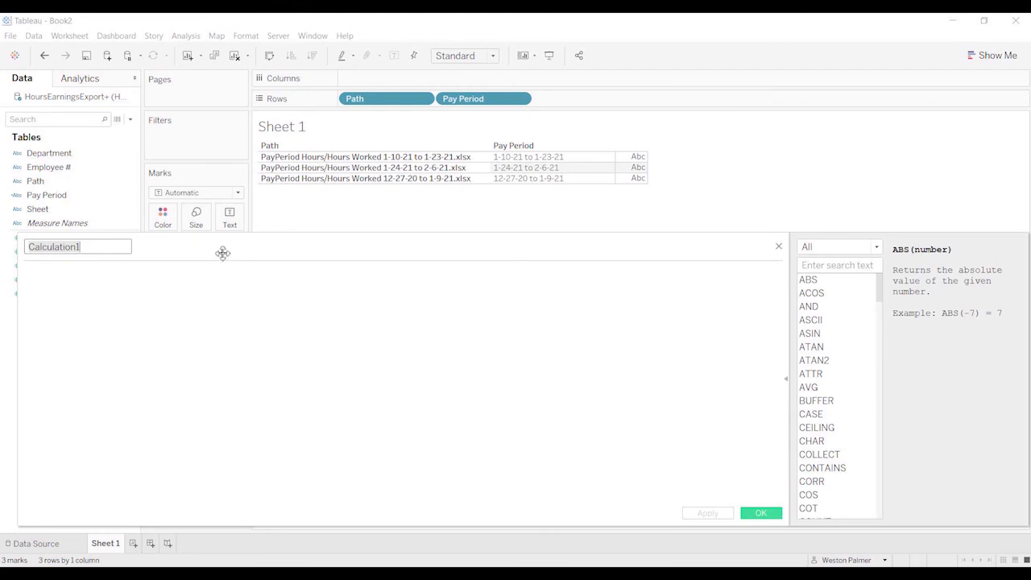
left_click_drag(223, 249, 466, 267)
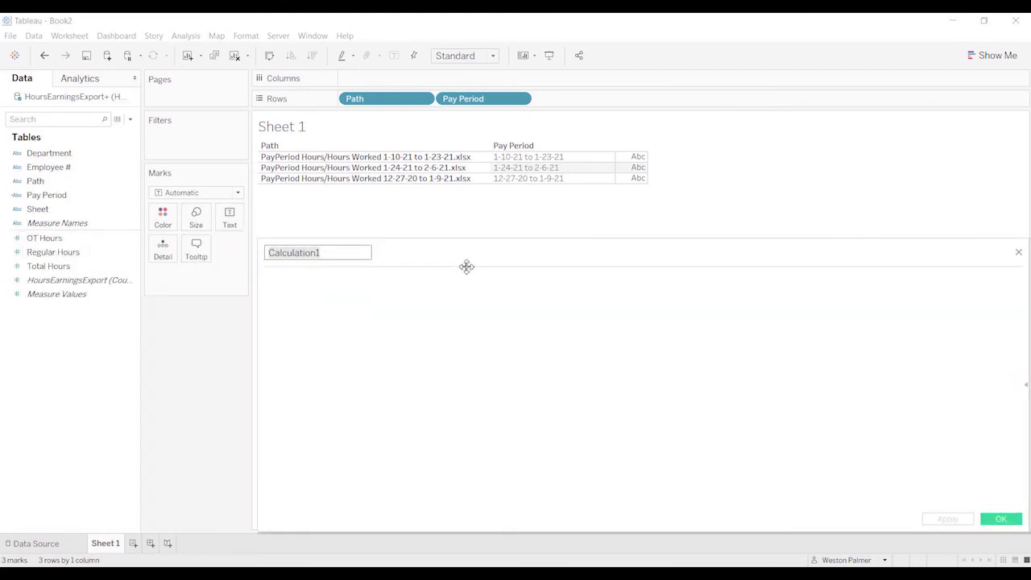
type("PayPeriod Star")
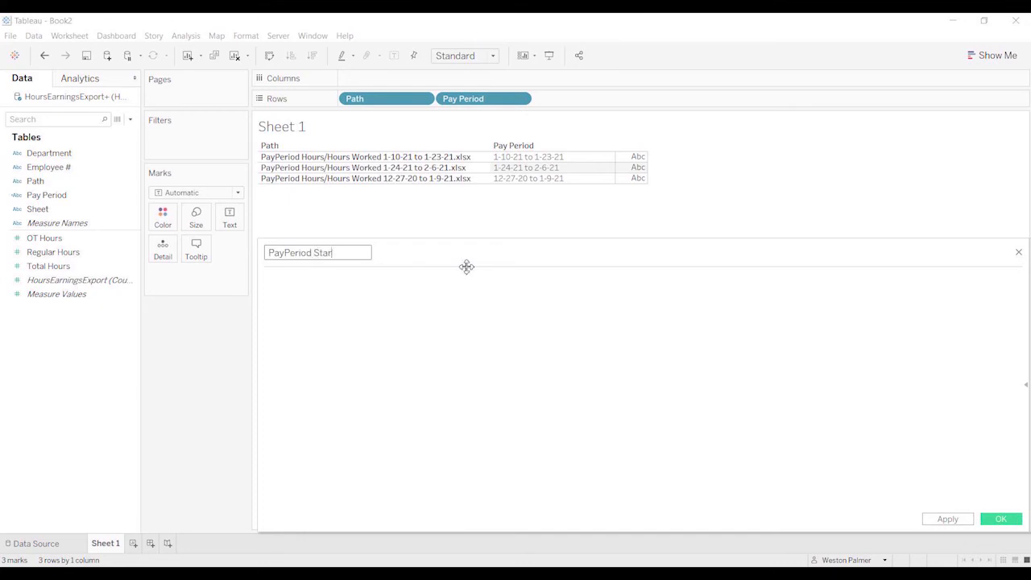
type("t Date")
Begin the PayPeriod Start Date formula with Left([Pay Period], using the Pay Period field as the string.
left_click(430, 295)
type("L")
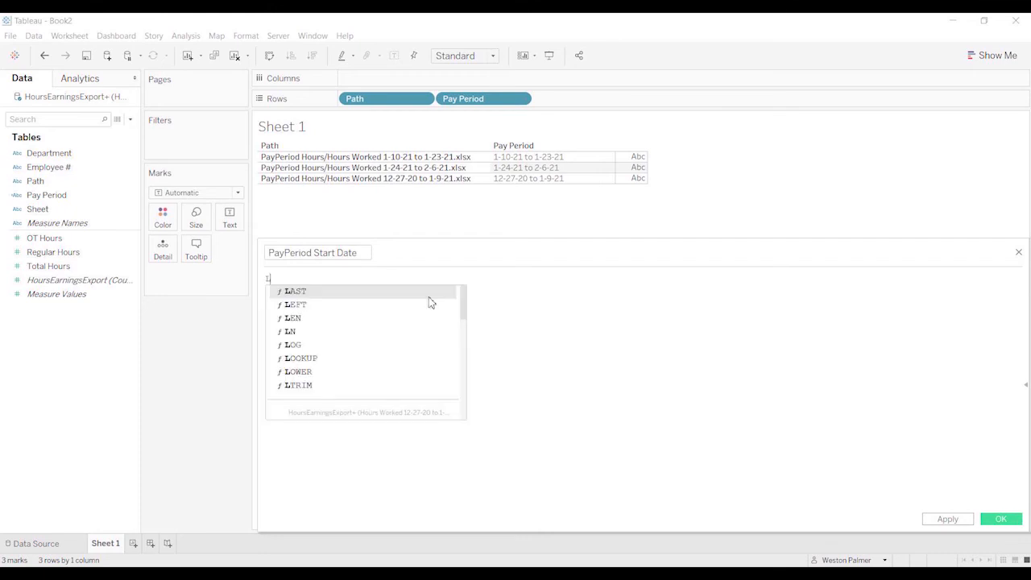
type("eft(")
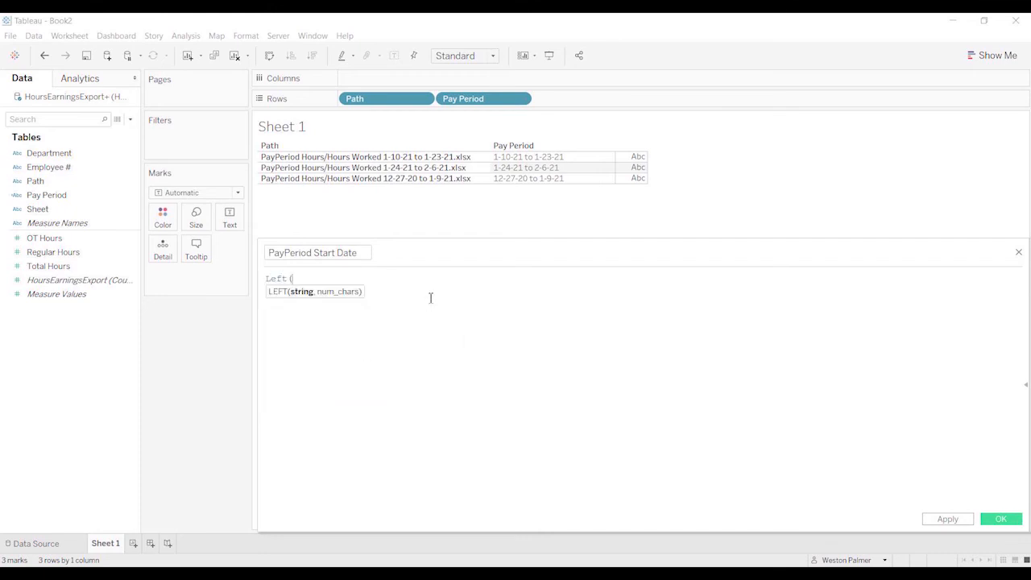
type("per")
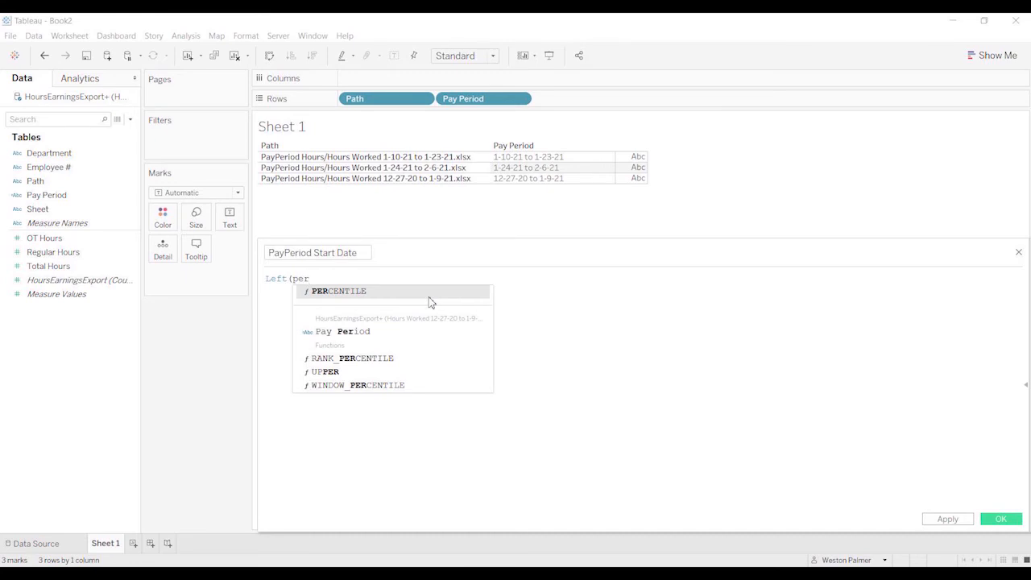
left_click(393, 331)
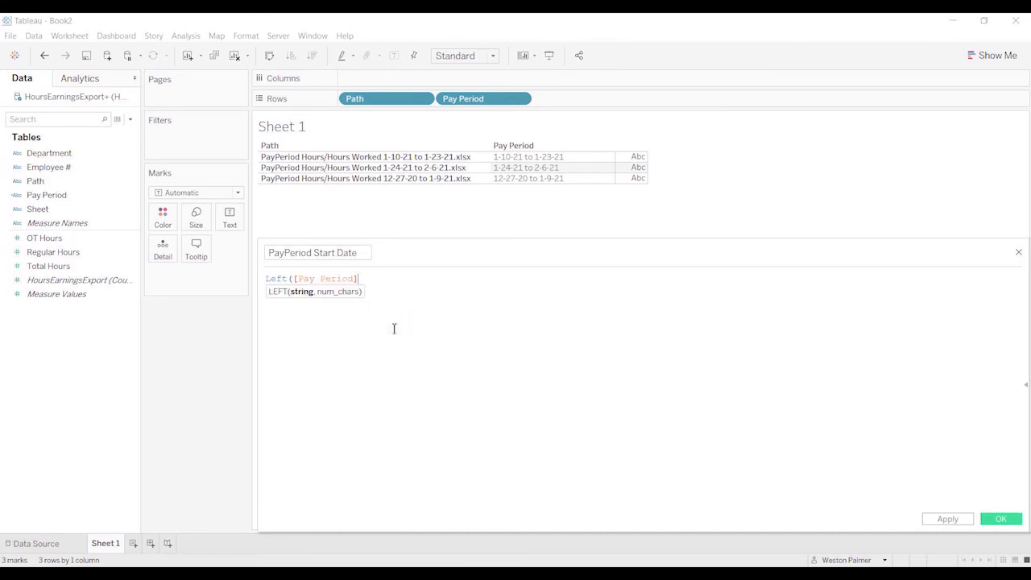
type(",")
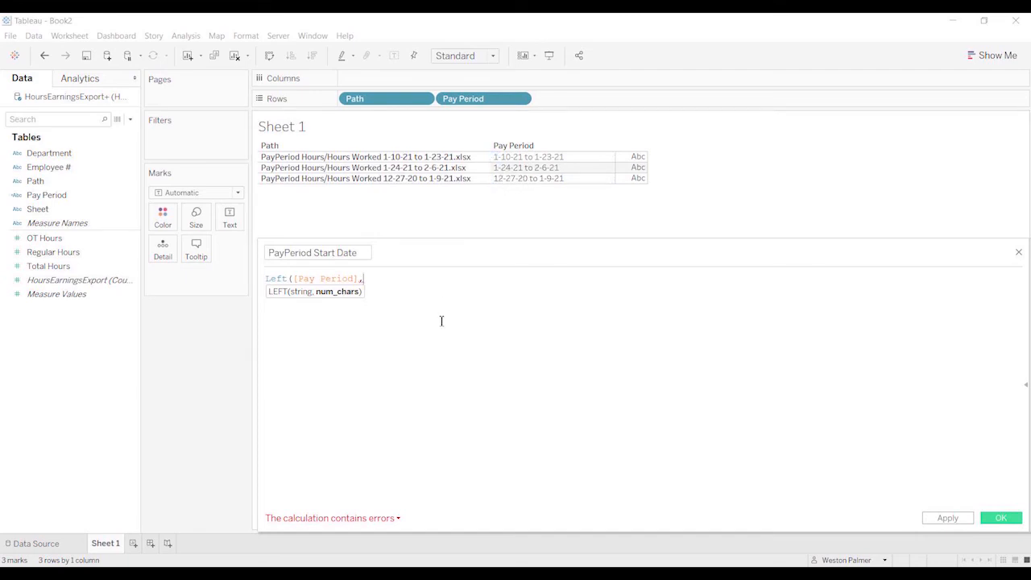
Finish the PayPeriod Start Date formula with FIND([Pay Period]," ")) as the character count and save it.
type("FIND(")
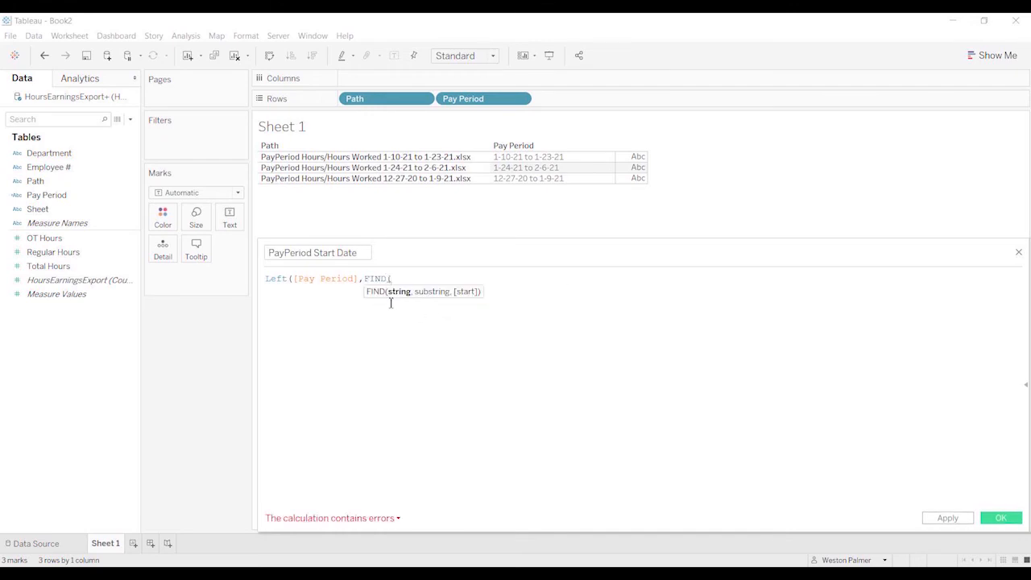
type("pa")
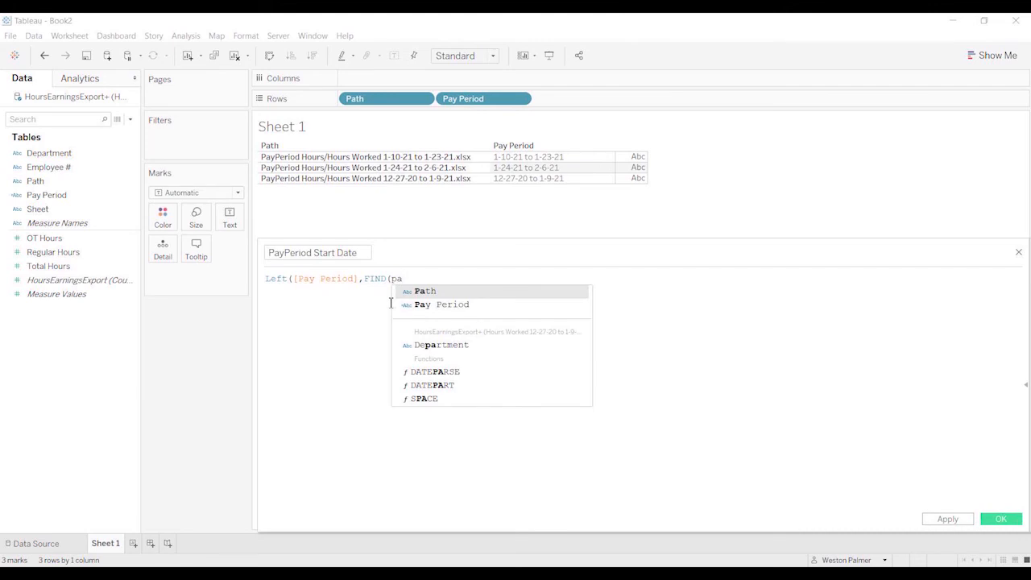
key("Down")
key("Return")
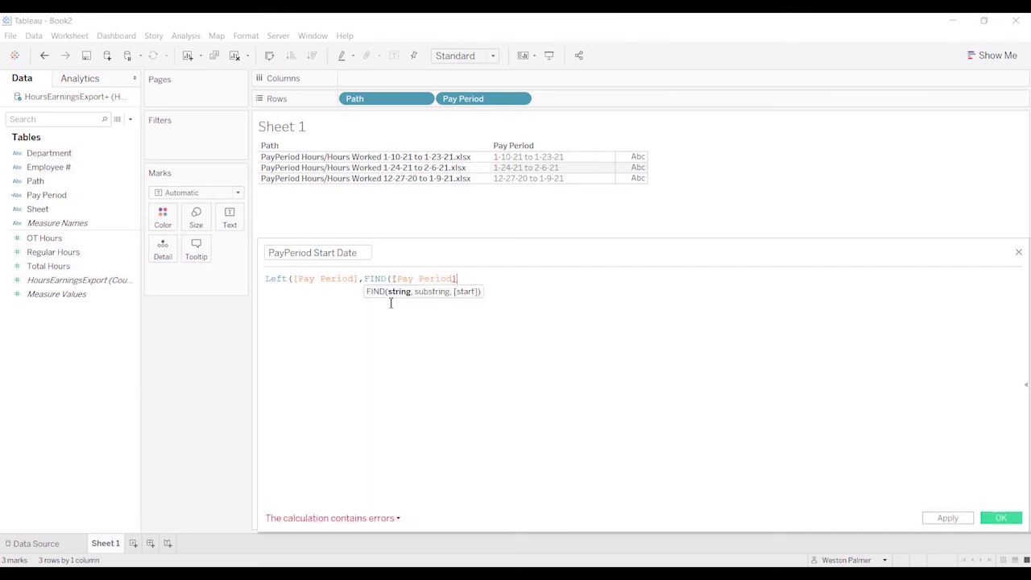
scroll(376, 341, "up", 2)
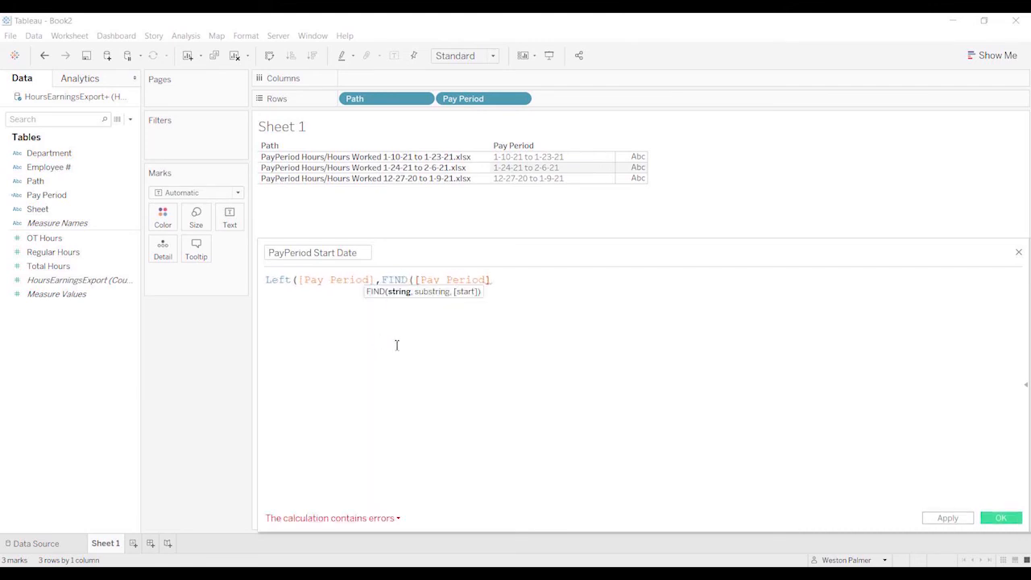
scroll(589, 360, "up", 1)
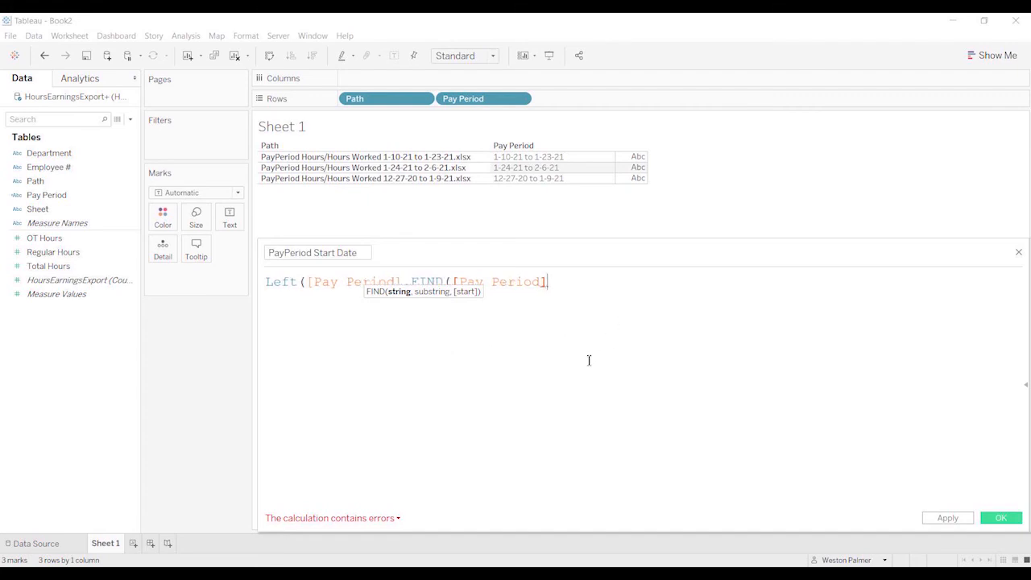
type(",\"")
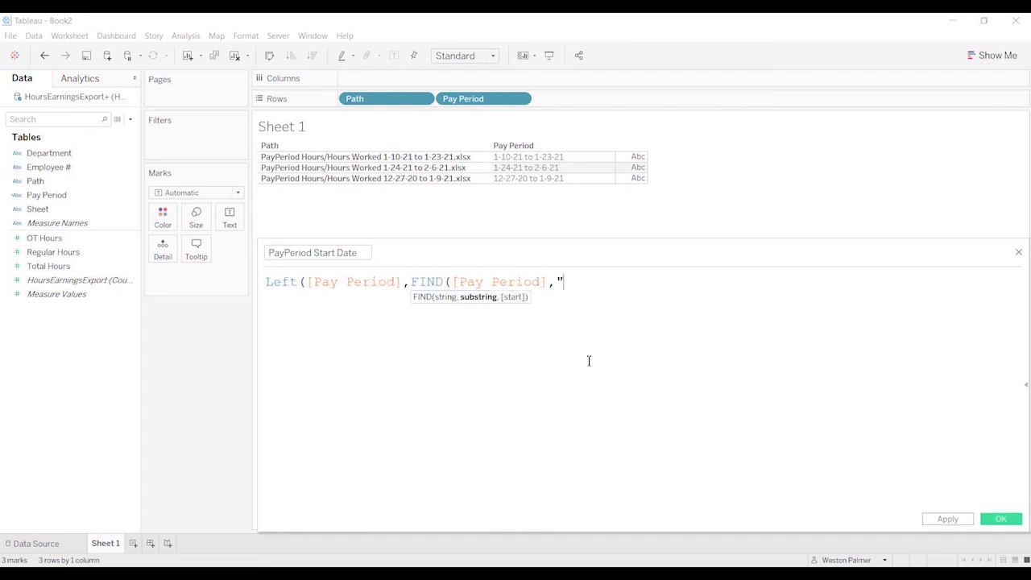
type(" \"")
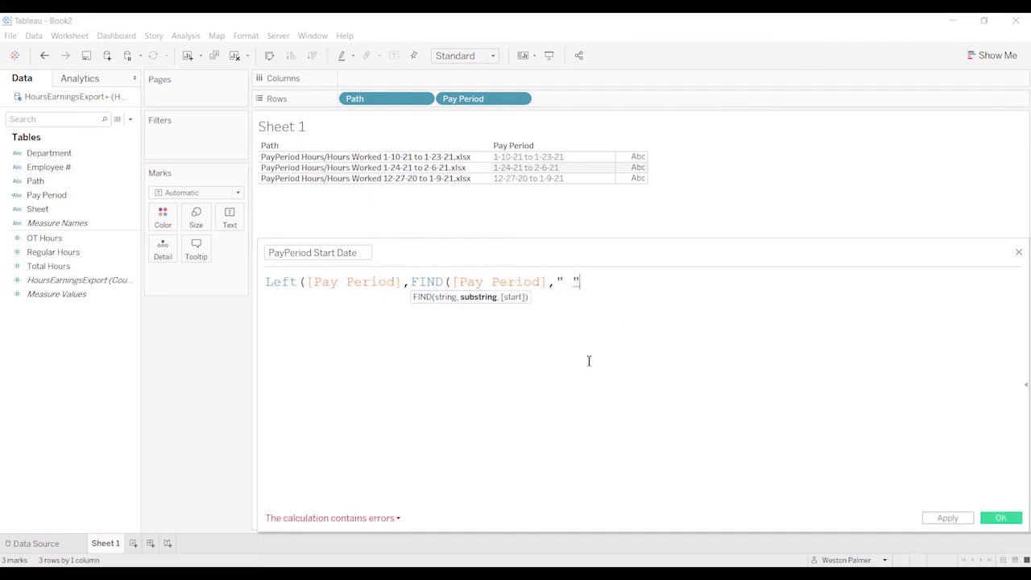
type("))")
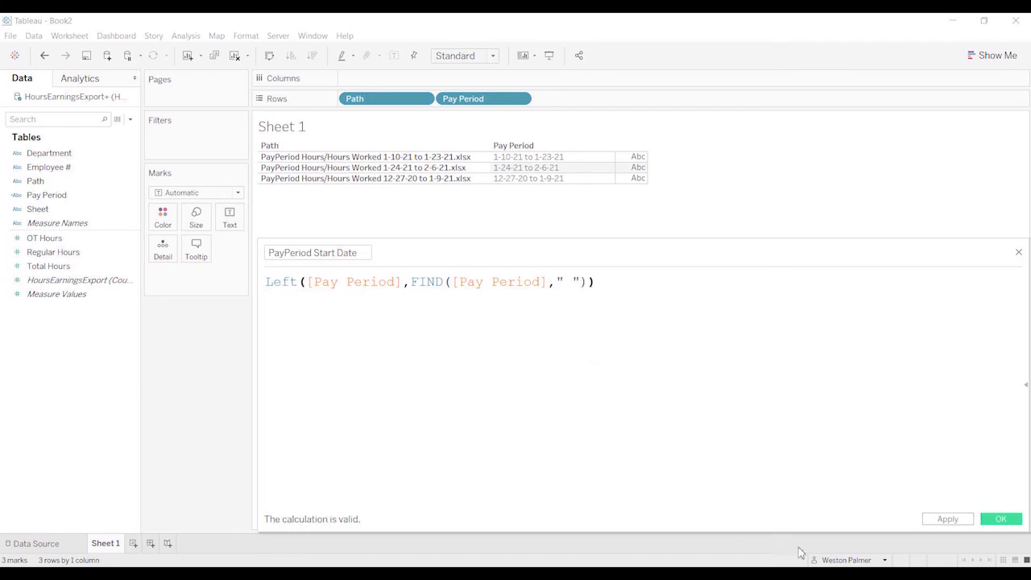
left_click(1001, 519)
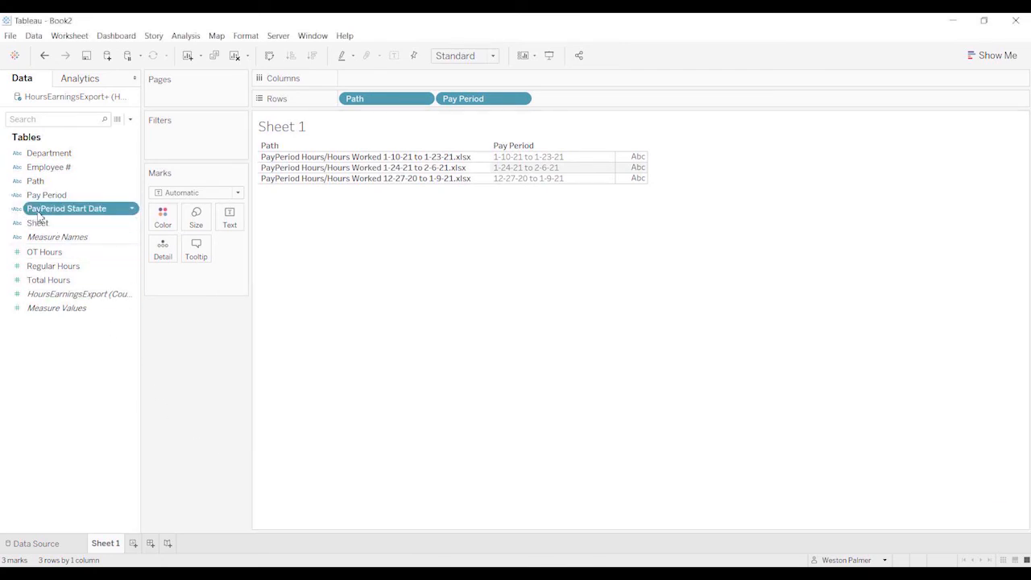
Add PayPeriod Start Date to the rows after Pay Period and inspect the 1-24-21 row's details.
left_click_drag(41, 213, 567, 110)
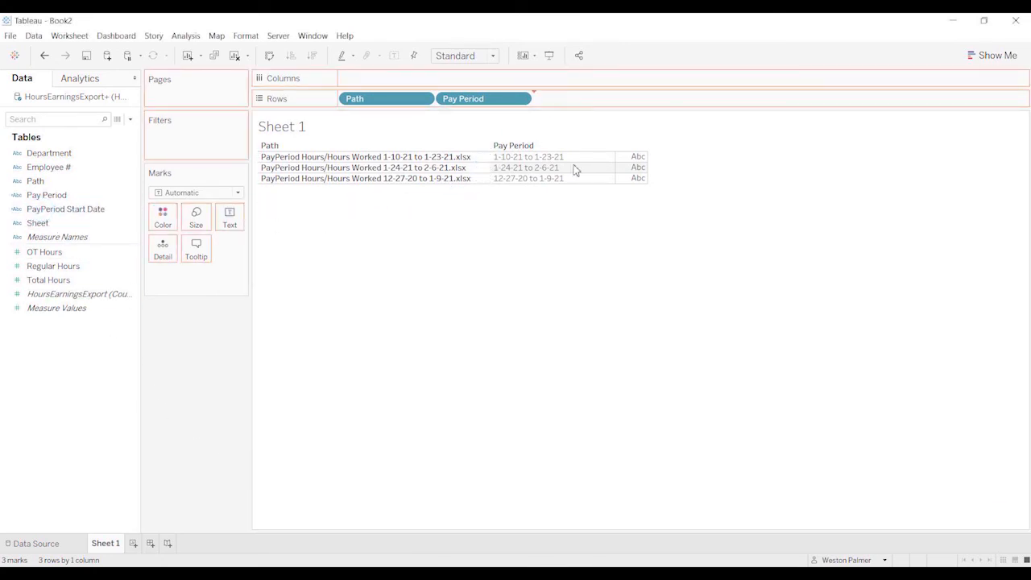
mouse_move(667, 165)
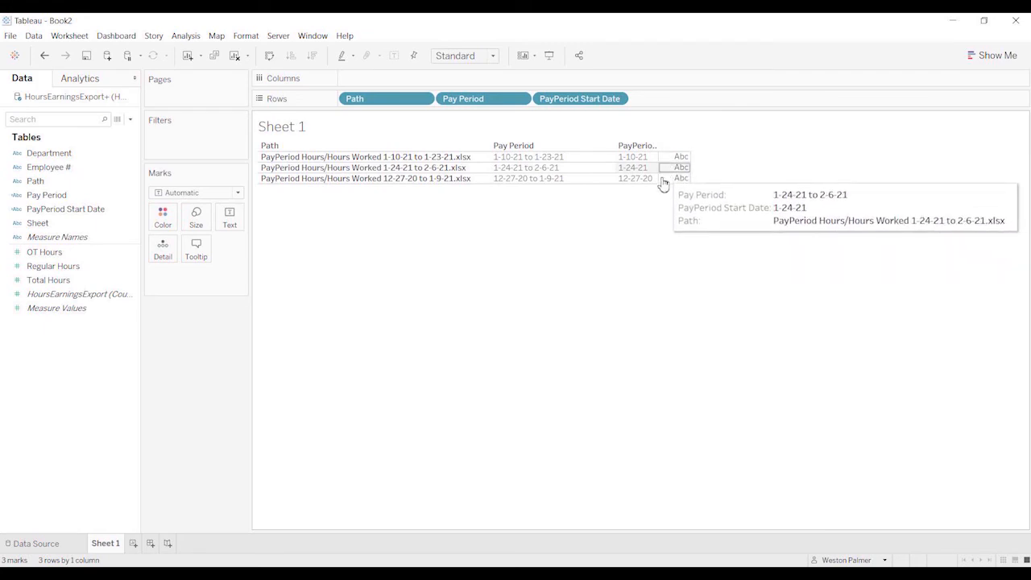
Wrap the PayPeriod Start Date formula in Date( ), save it, and check the field's data type in the field list.
right_click(133, 210)
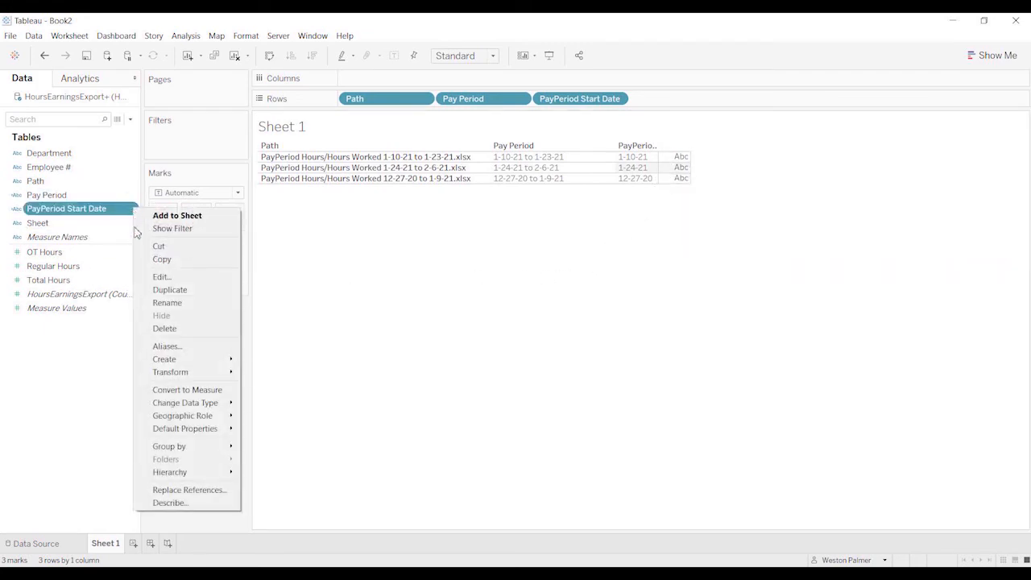
left_click(179, 276)
left_click_drag(320, 267, 509, 263)
left_click(463, 339)
scroll(464, 339, "up", 3)
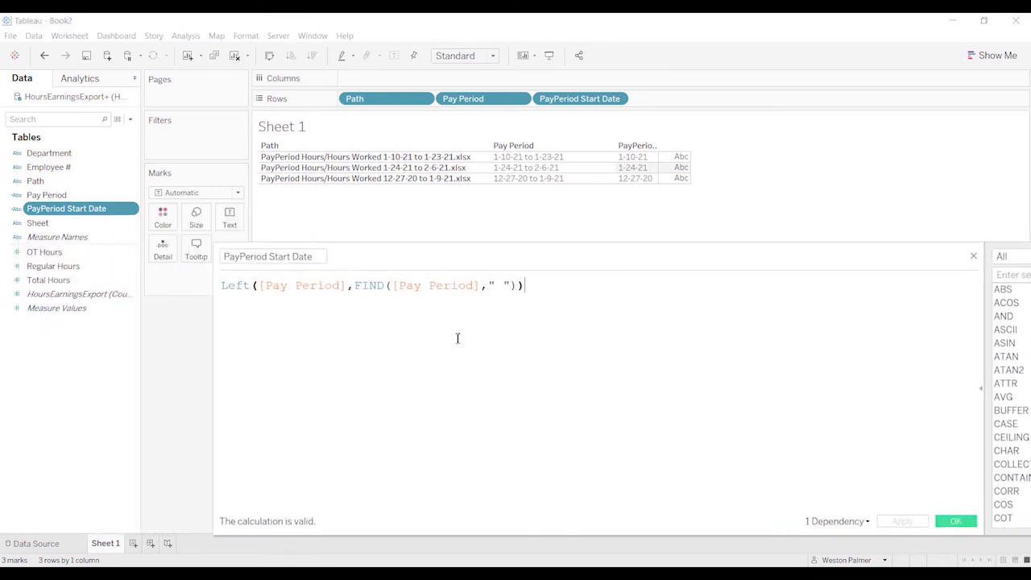
left_click(225, 287)
type("Date")
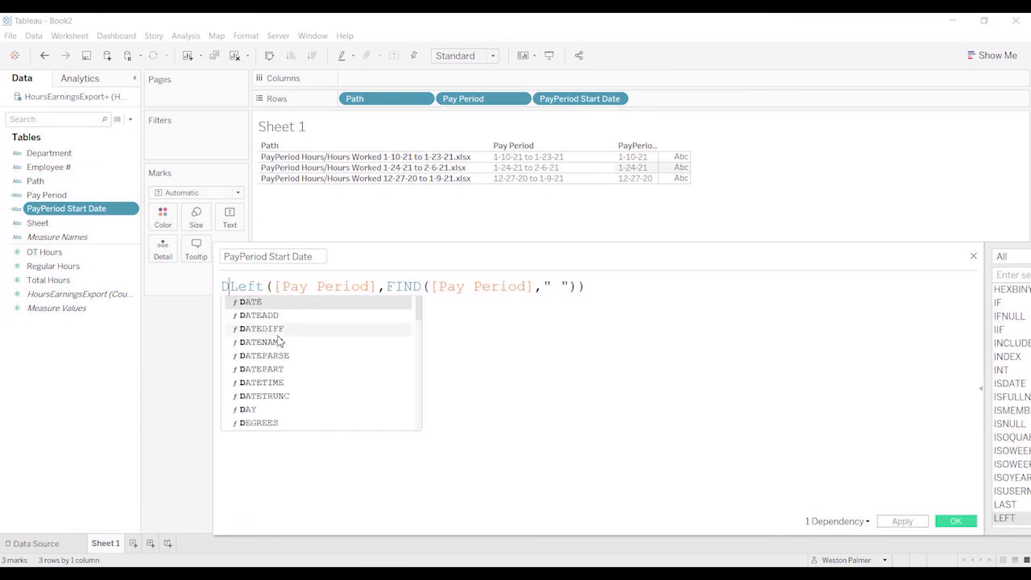
type("(")
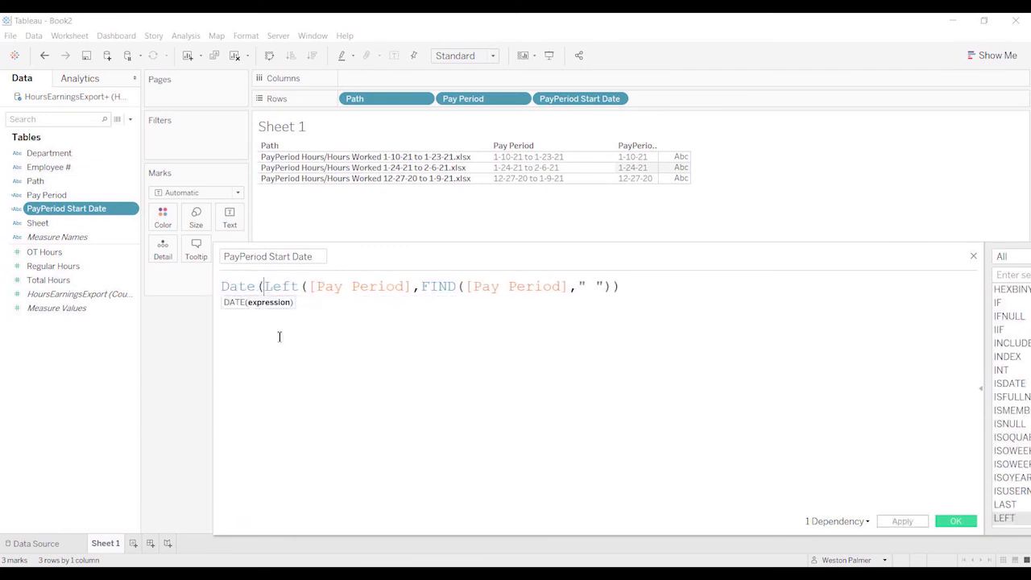
left_click(596, 344)
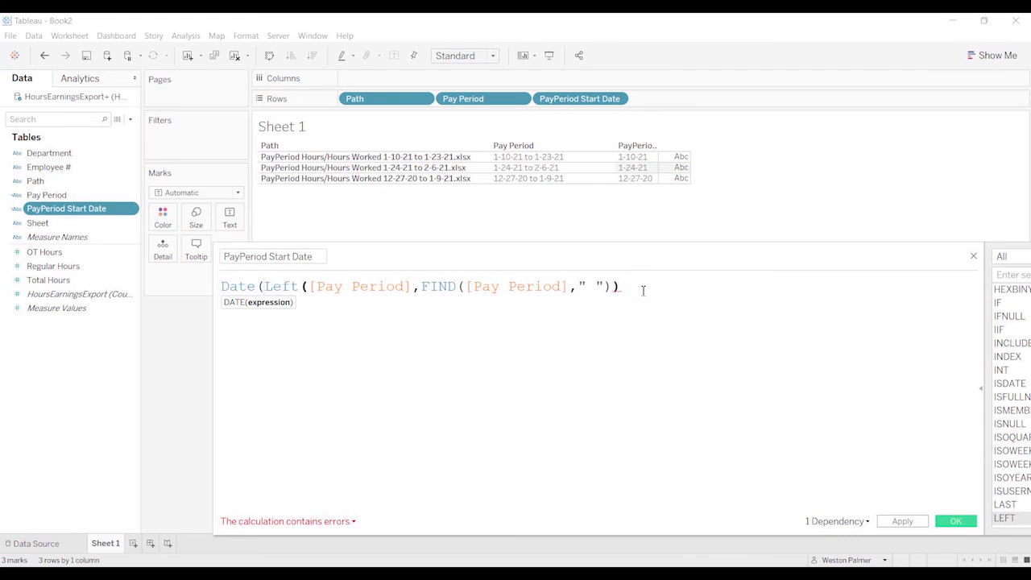
type(")")
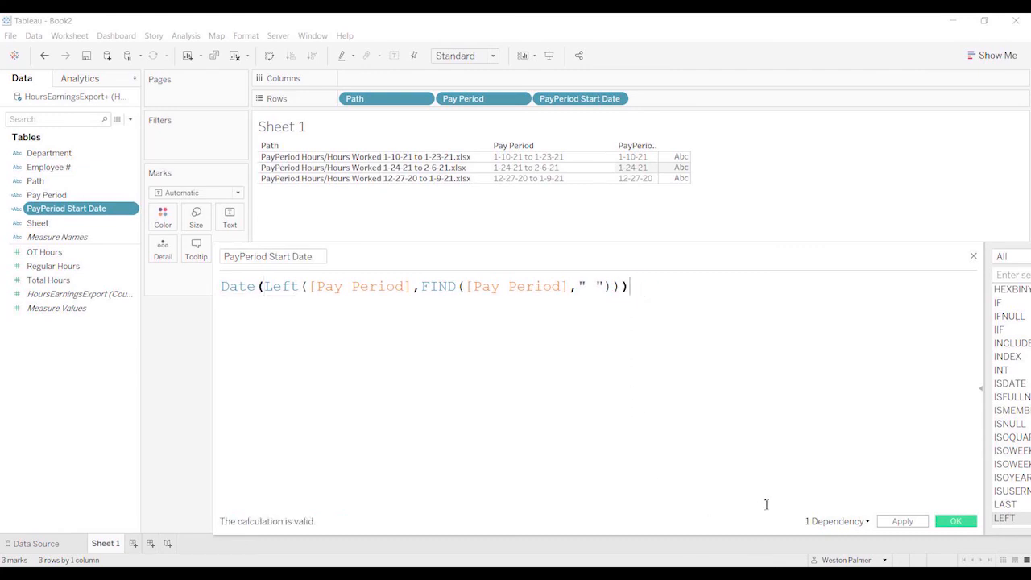
left_click(956, 522)
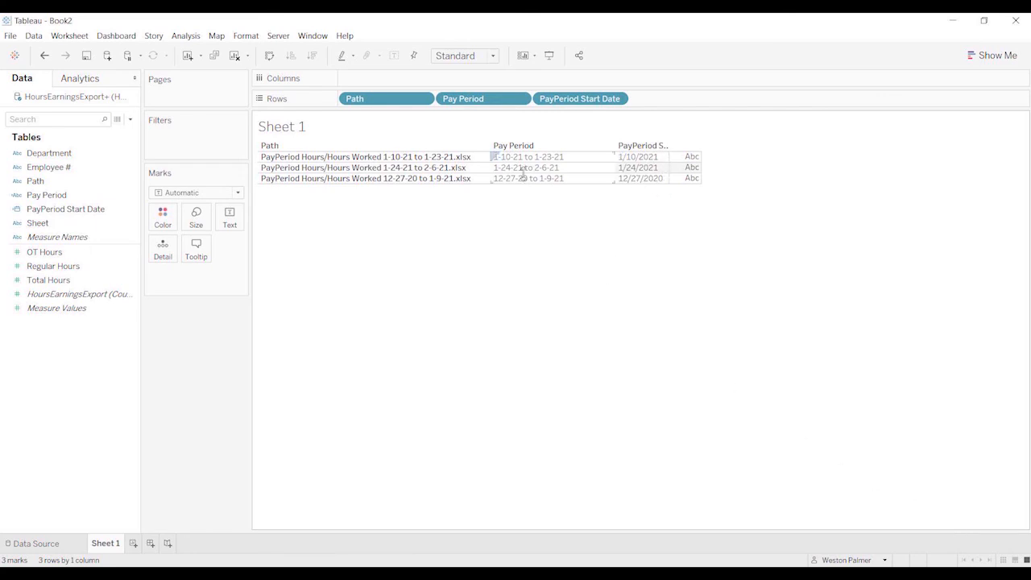
left_click(106, 199)
left_click(105, 207)
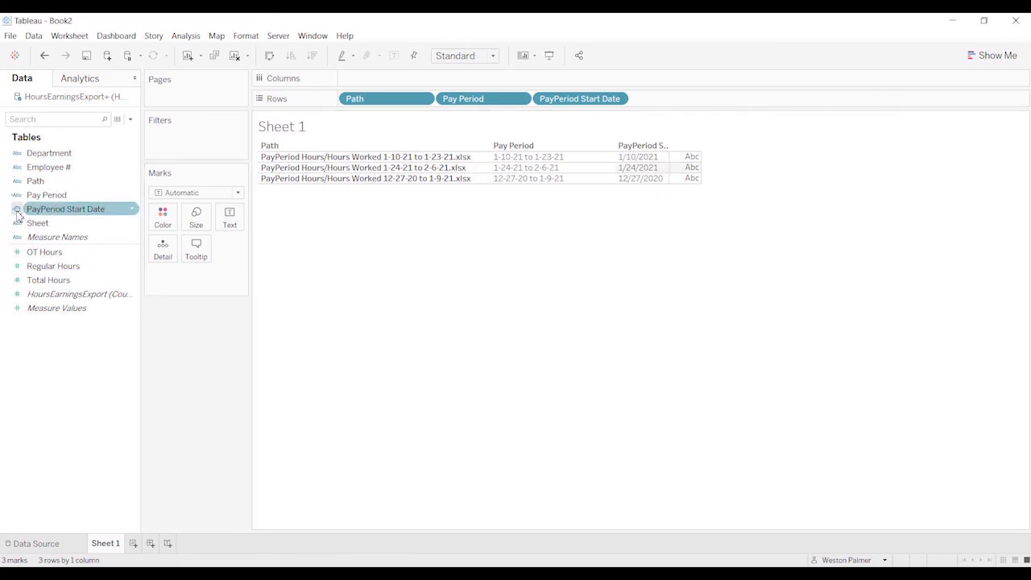
On a new worksheet, plot Total Hours in rows against PayPeriod Start Date in columns, with the date as continuous Day.
left_click(134, 544)
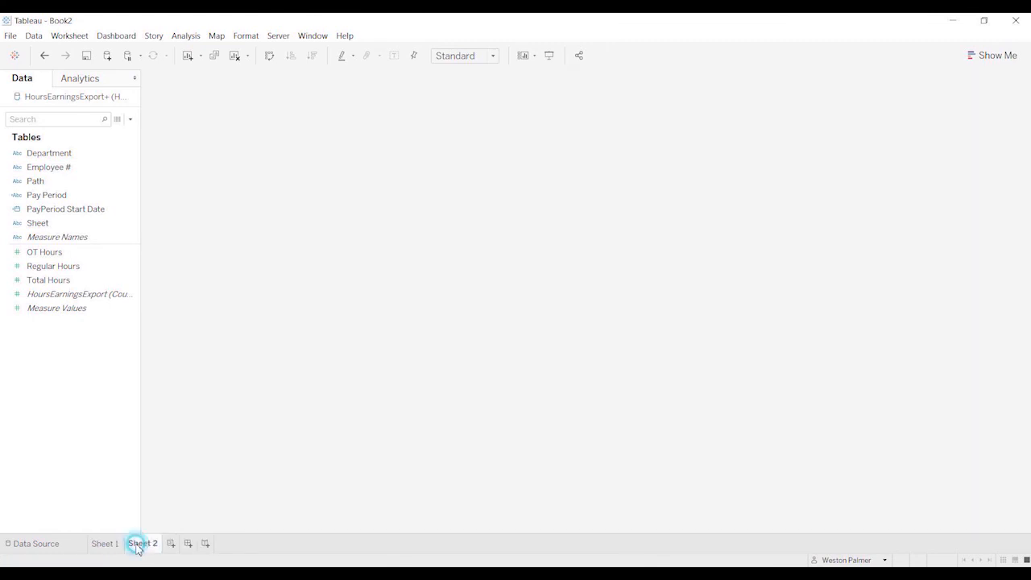
left_click_drag(38, 213, 387, 83)
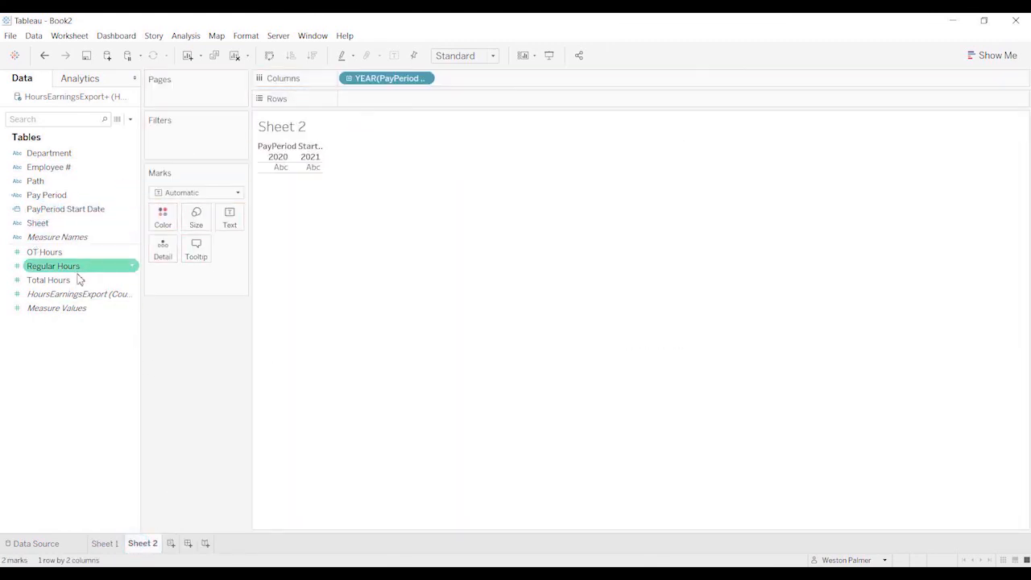
left_click_drag(86, 280, 408, 102)
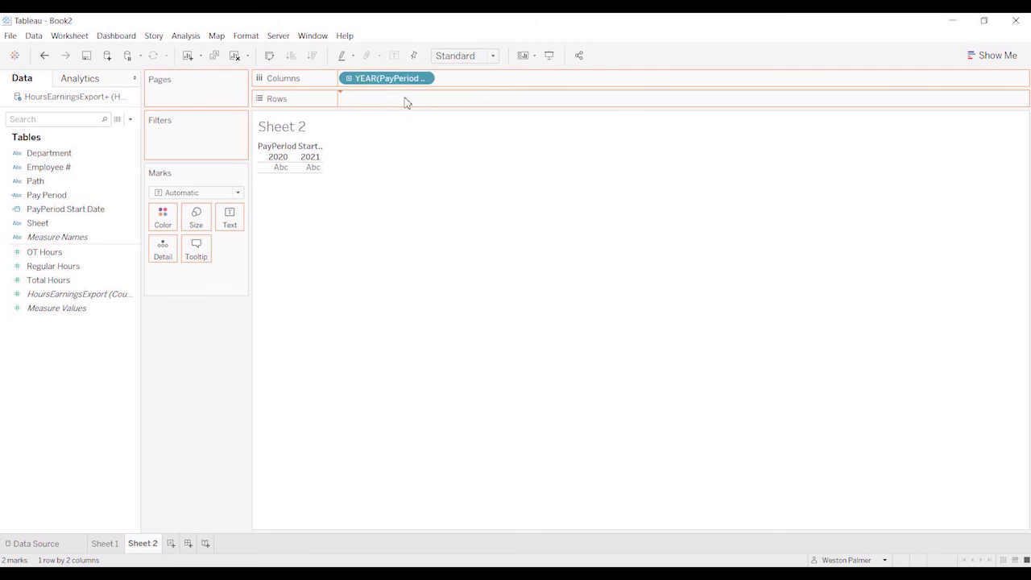
left_click(423, 78)
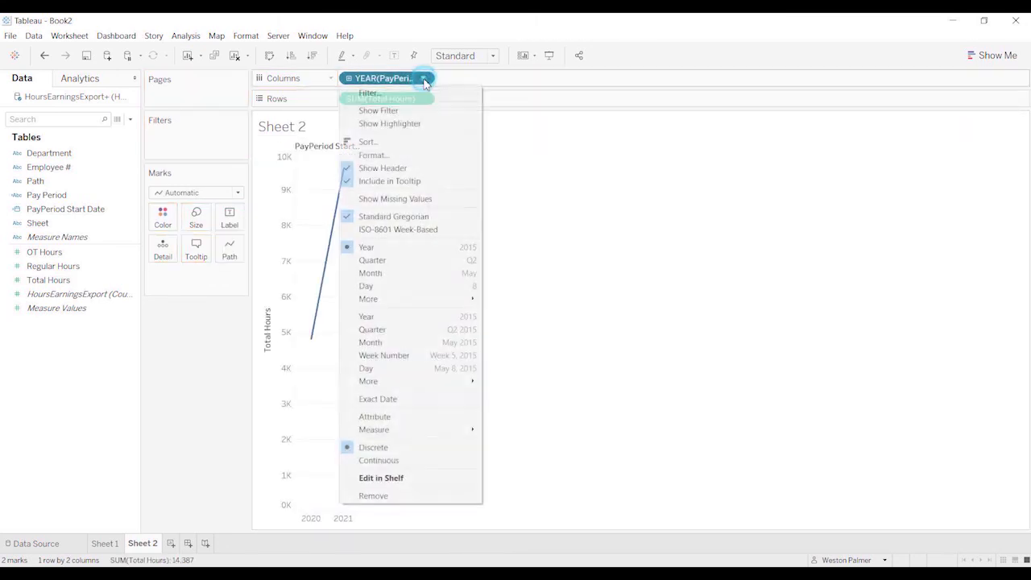
left_click(431, 371)
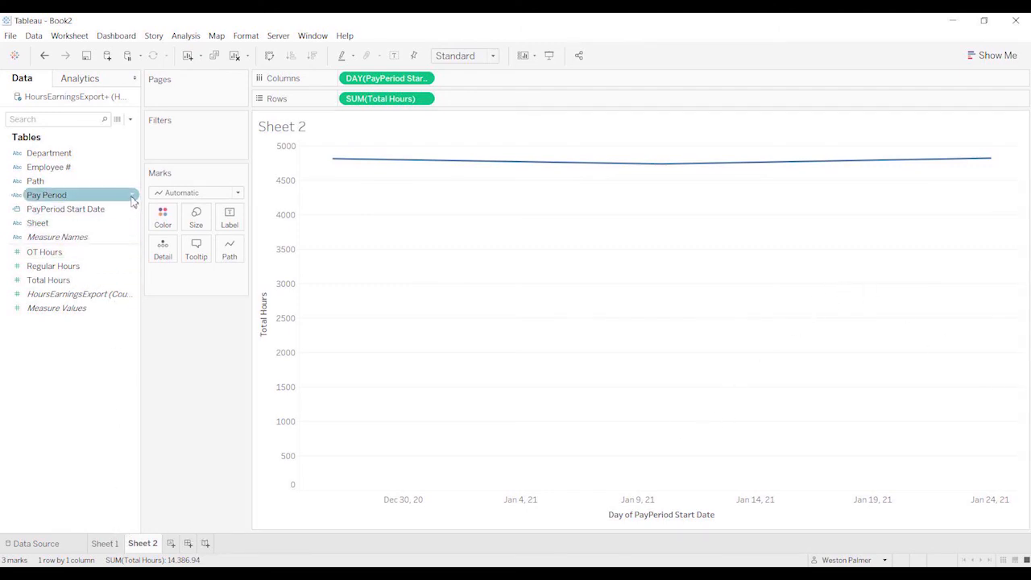
Review the Sheet 1 table and the HoursEarningsExport union's wildcard settings, keeping them as they are, and return to the Sheet 2 chart.
left_click(112, 544)
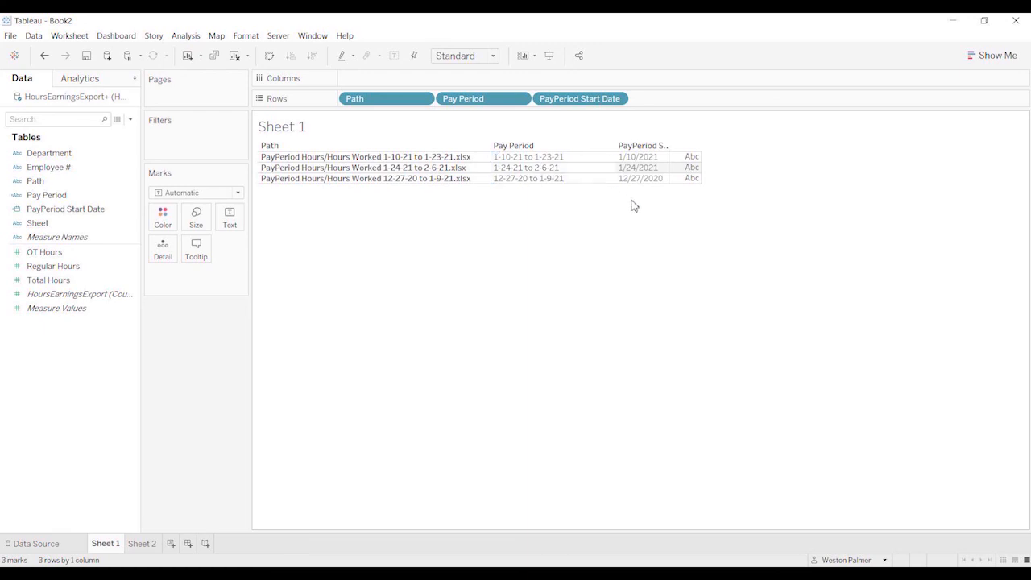
left_click(142, 543)
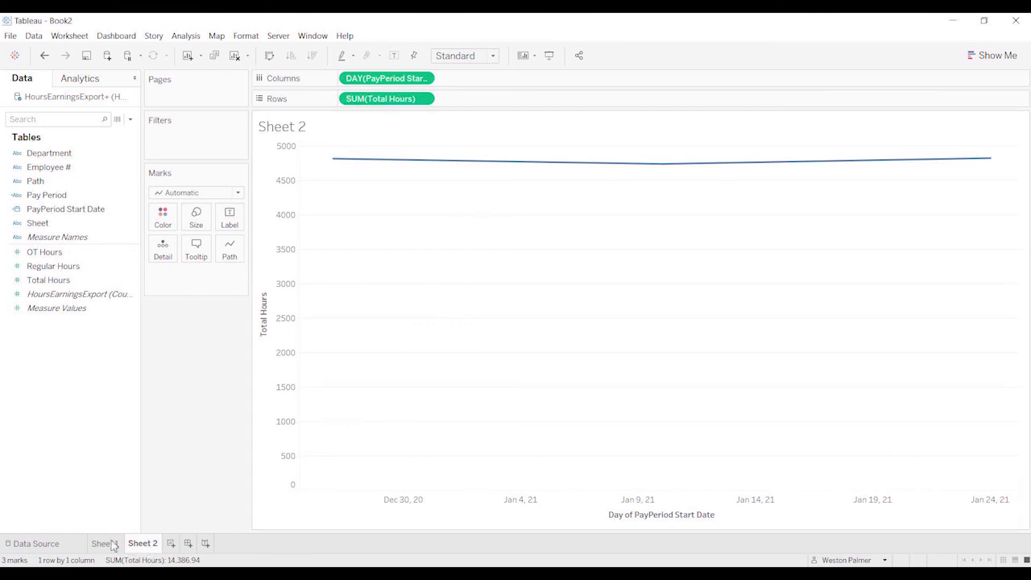
left_click(61, 543)
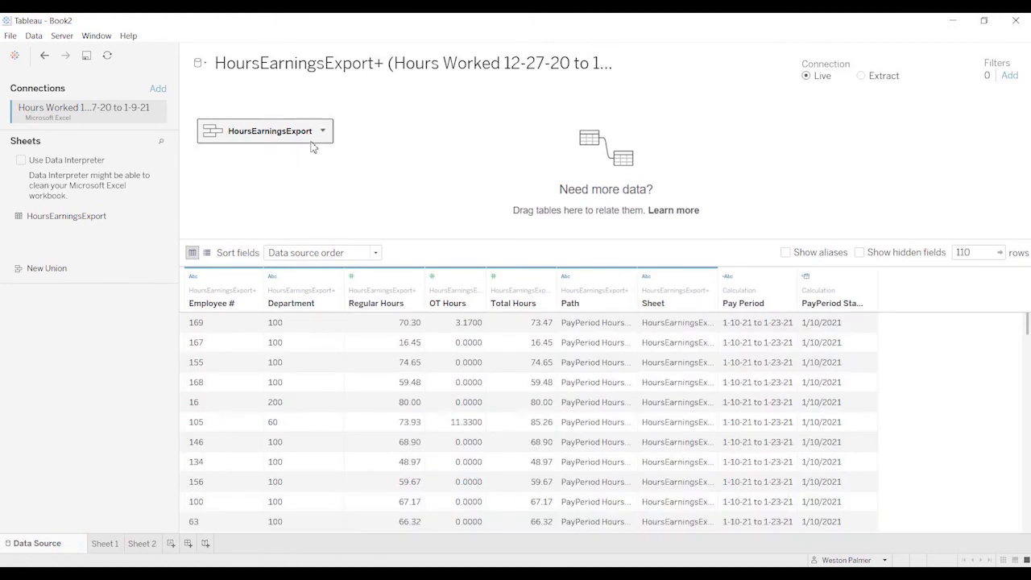
left_click(321, 131)
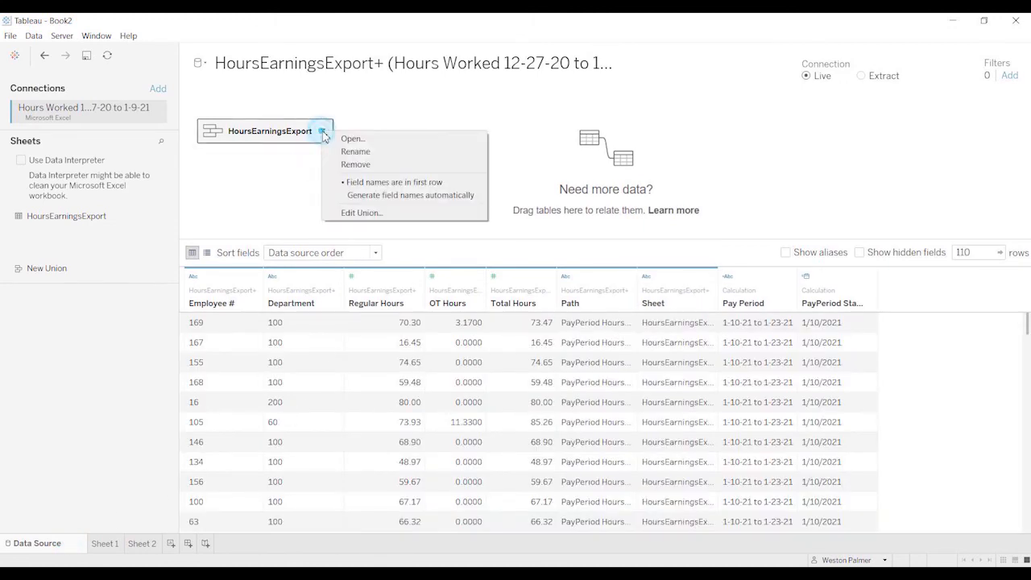
left_click(371, 214)
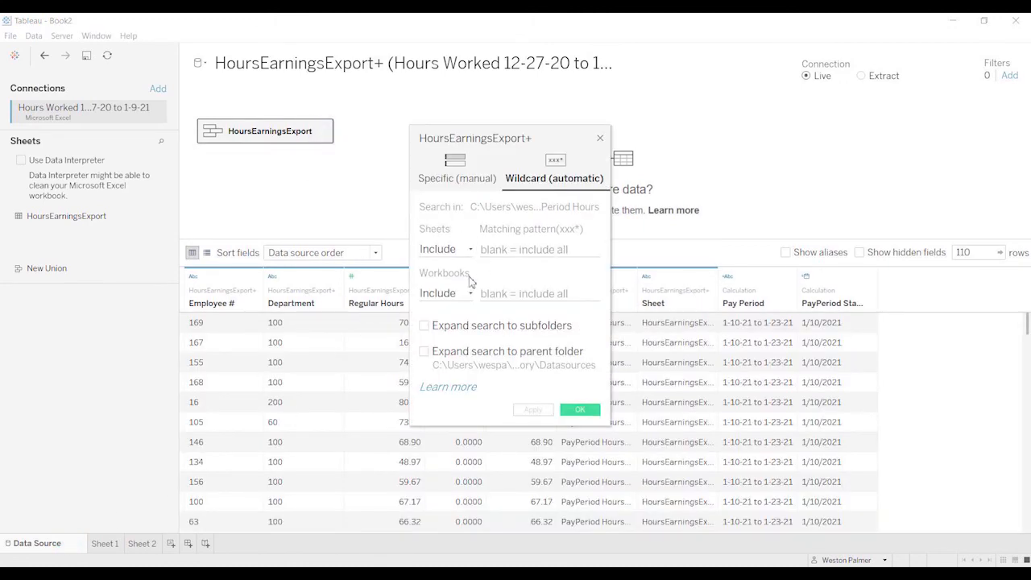
left_click(581, 411)
left_click(140, 545)
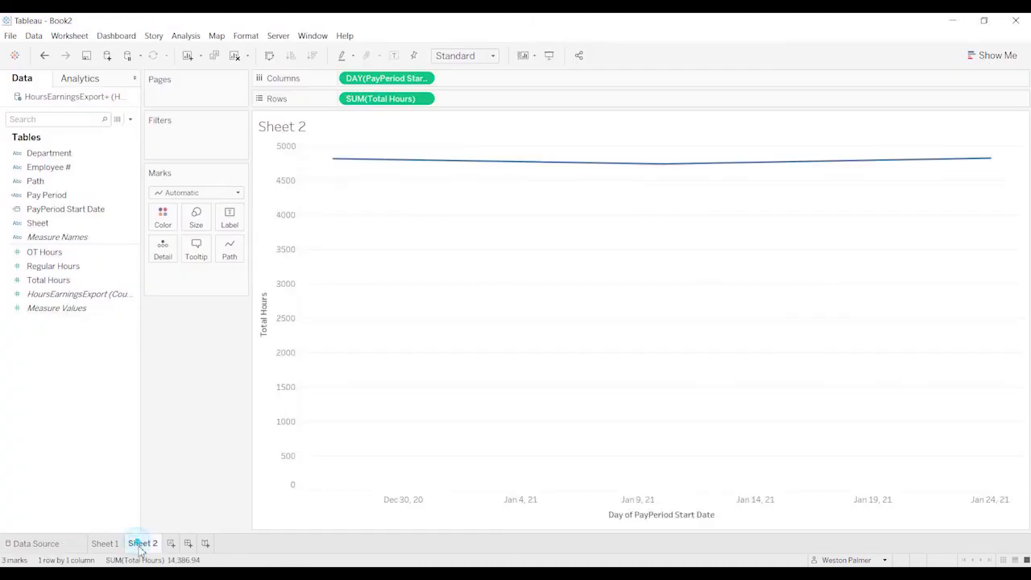
mouse_move(143, 555)
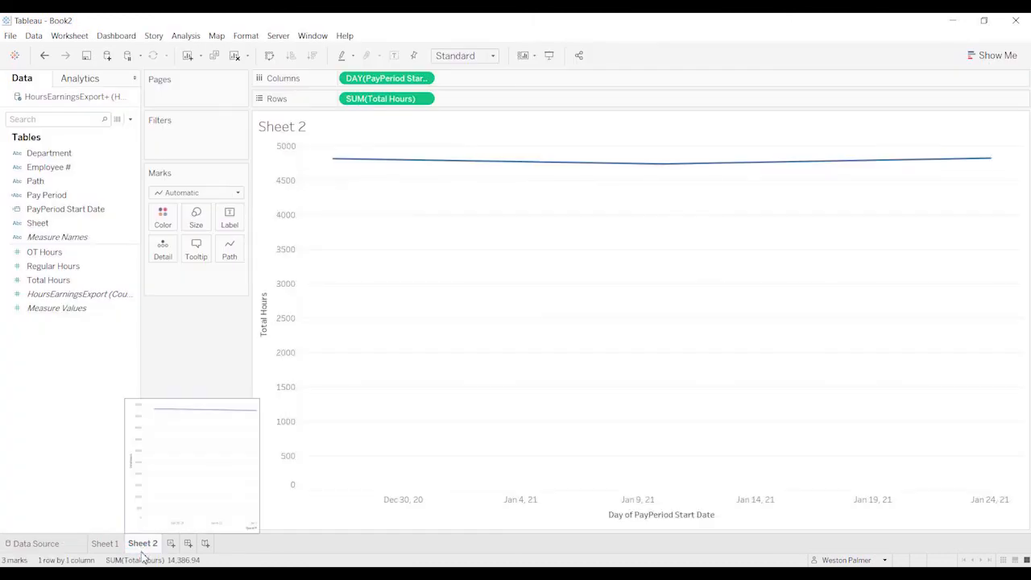